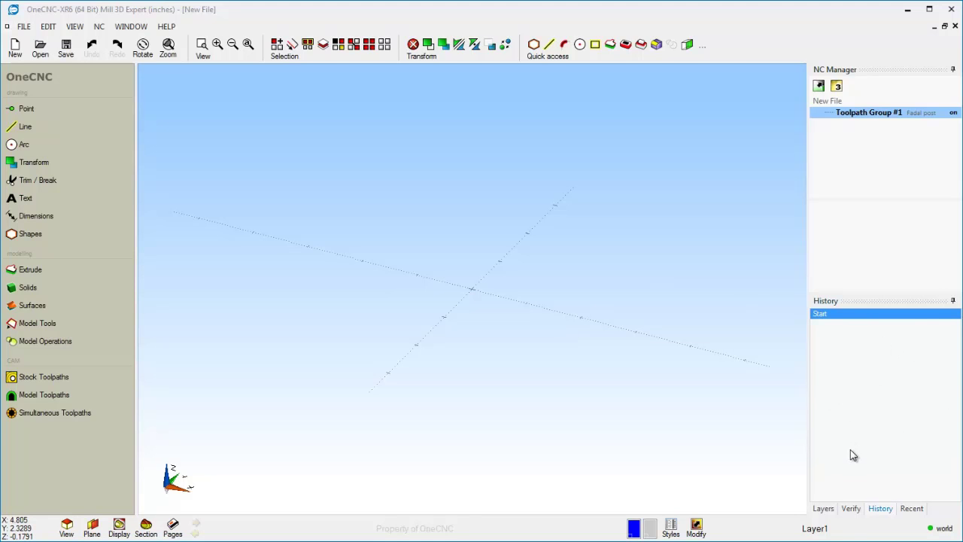
# Step: Glance at the Verify and Layers panels, then return to the History list
pyautogui.click(851, 510)
pyautogui.click(822, 510)
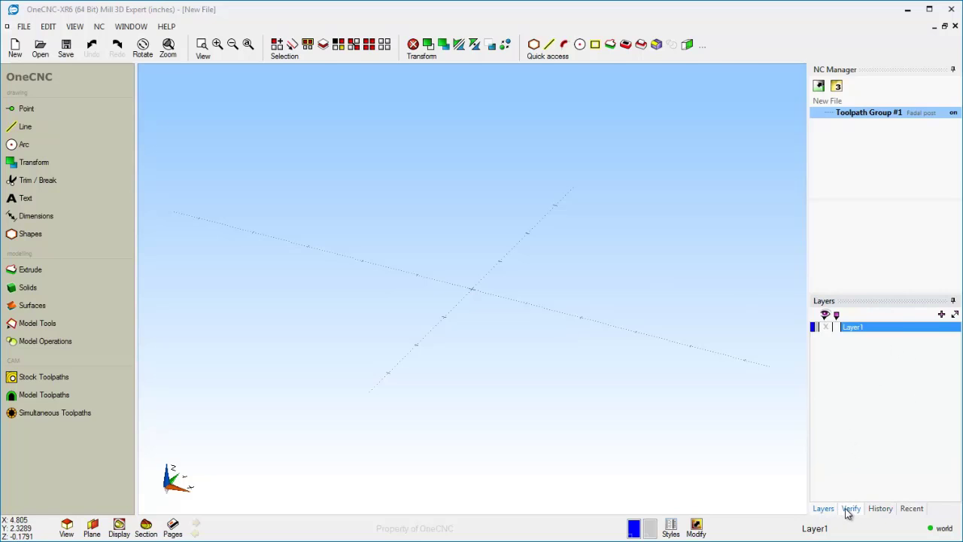
pyautogui.click(885, 514)
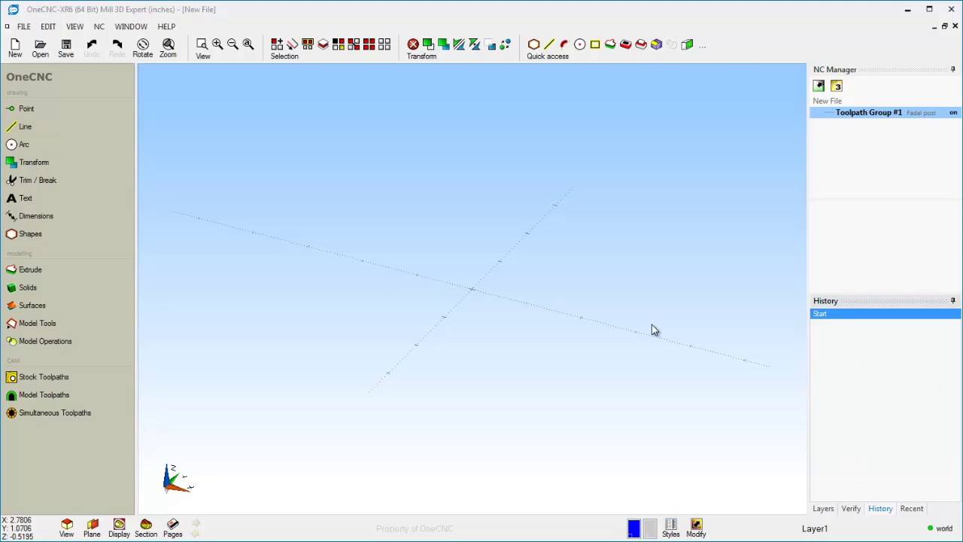
# Step: Switch to Top View (3D) and pan so the origin sits upper-left
pyautogui.middleClick(606, 275)
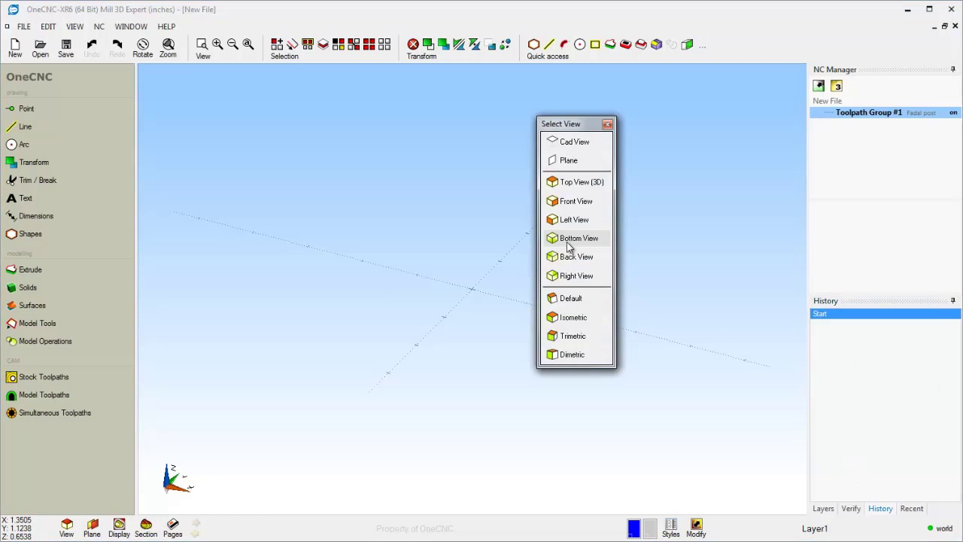
pyautogui.click(555, 183)
pyautogui.moveTo(405, 236); pyautogui.dragTo(378, 210, button='middle')
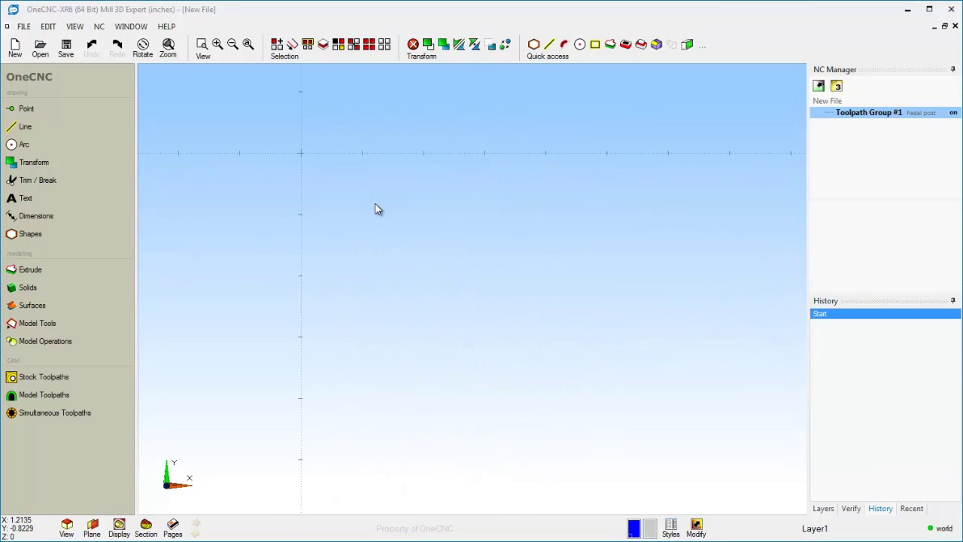
# Step: Draw the 4.25 x 5 rectangle from the origin with a 0.5 corner radius
pyautogui.click(594, 44)
pyautogui.click(301, 153)
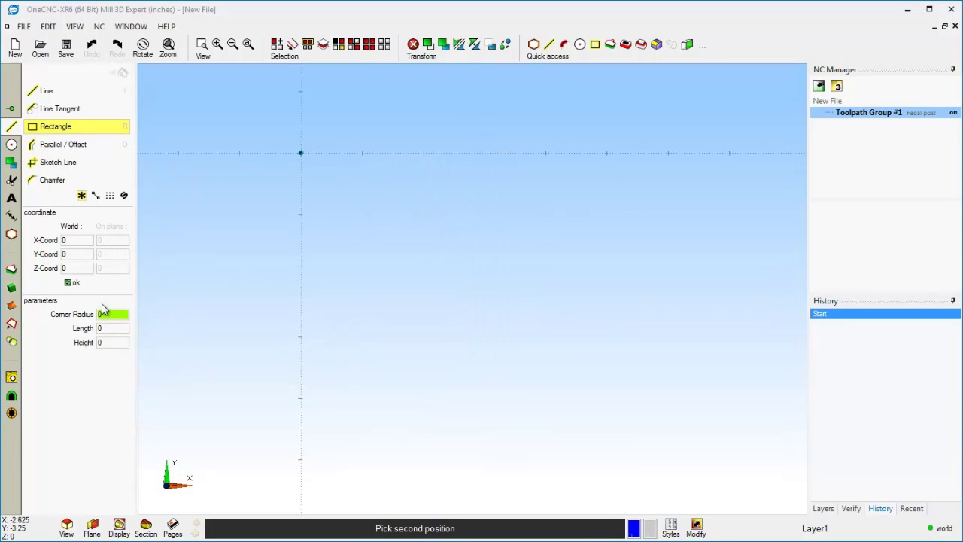
pyautogui.write('0.5')
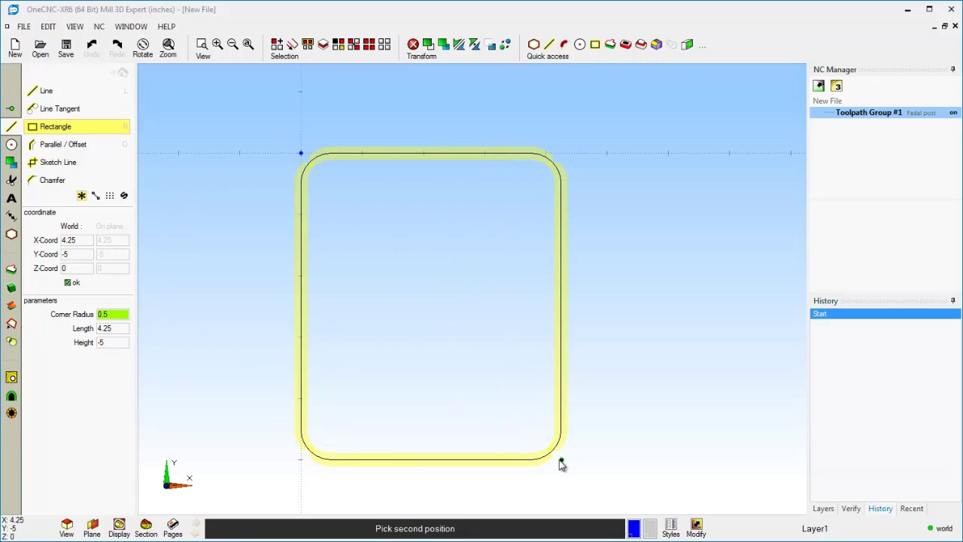
pyautogui.click(561, 467)
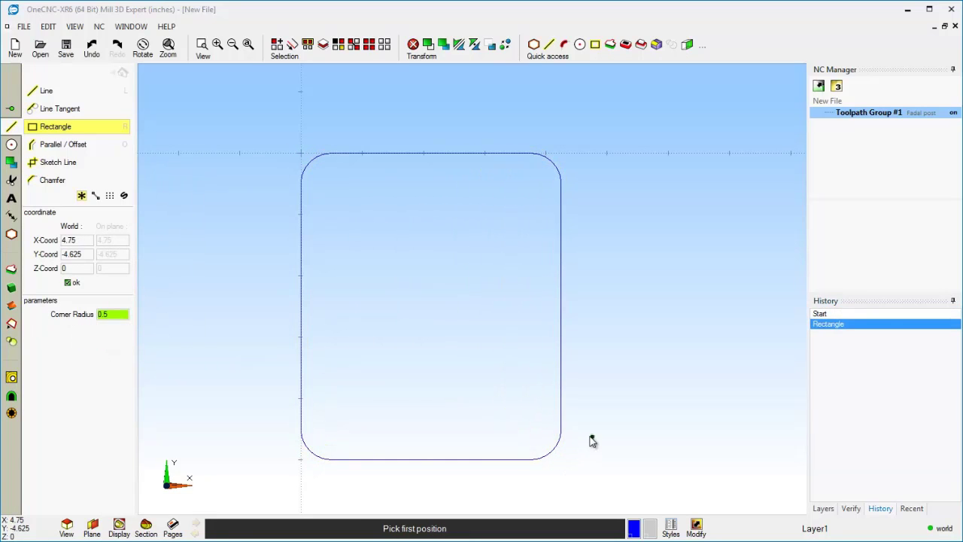
pyautogui.press('Escape')
pyautogui.scroll(-1, 431, 385)
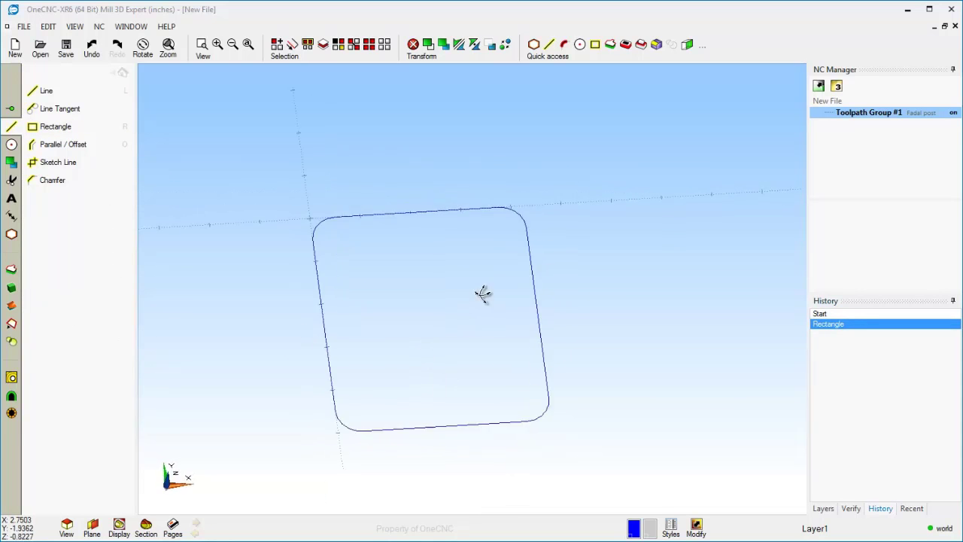
pyautogui.moveTo(444, 389); pyautogui.dragTo(516, 308, button='middle')
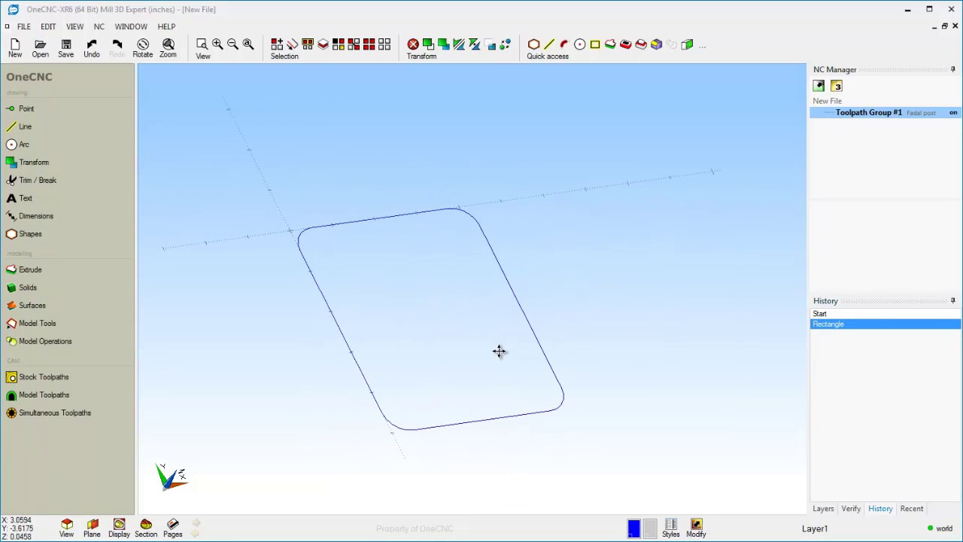
pyautogui.moveTo(499, 348)
pyautogui.mouseDown(button='middle')
pyautogui.moveTo(556, 288)
pyautogui.moveTo(504, 337)
pyautogui.mouseUp(button='middle')
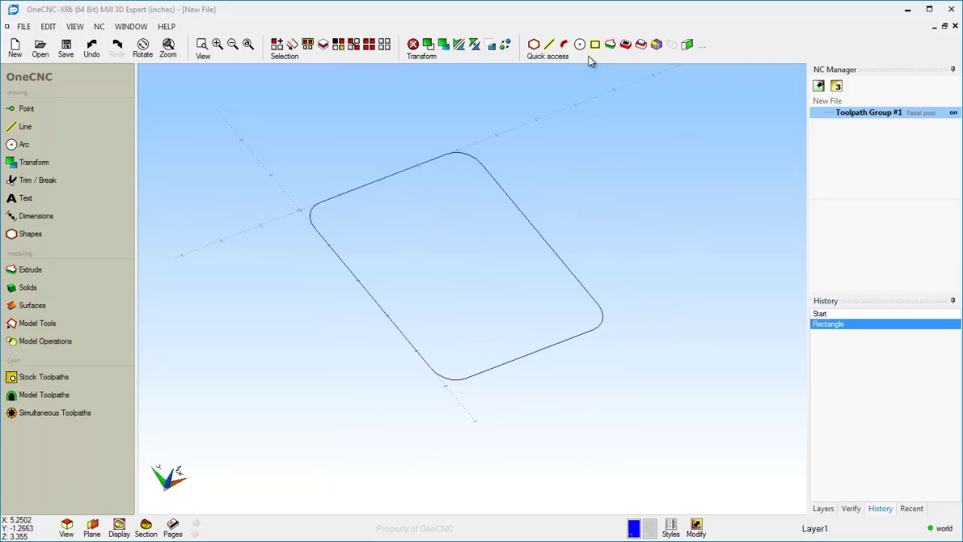
# Step: Extrude the rounded rectangle loop about 1.875 inches into a solid, then view it plane-on
pyautogui.click(610, 44)
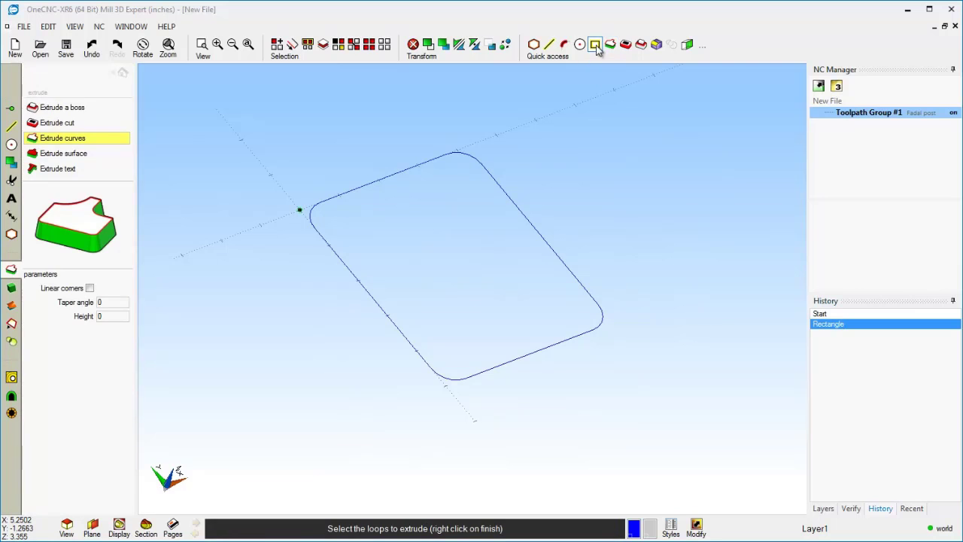
pyautogui.click(538, 236)
pyautogui.rightClick(527, 301)
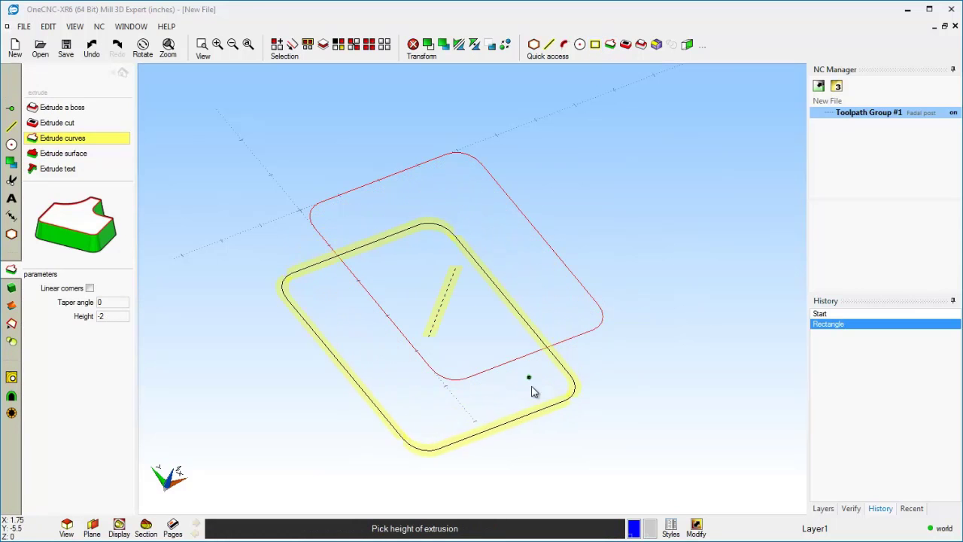
pyautogui.click(532, 378)
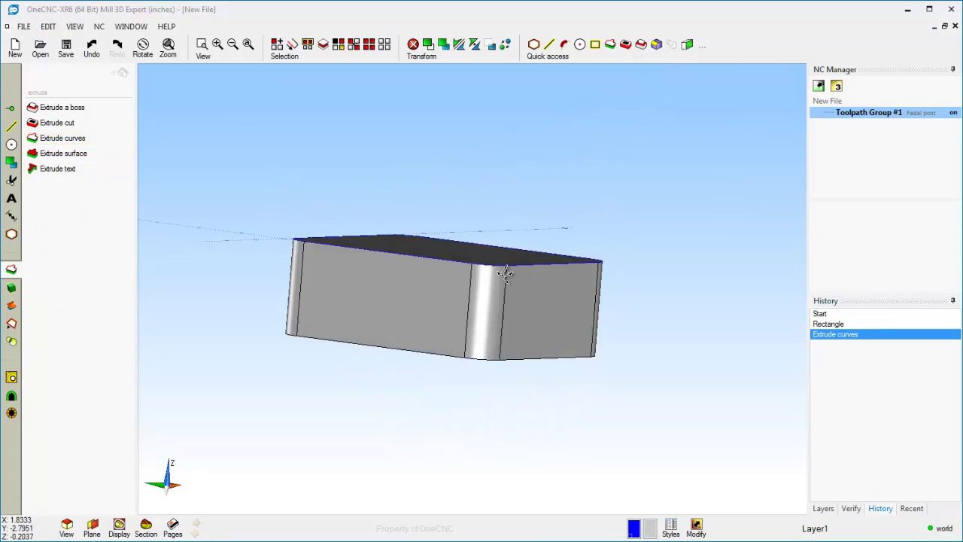
pyautogui.moveTo(421, 359); pyautogui.dragTo(501, 286, button='middle')
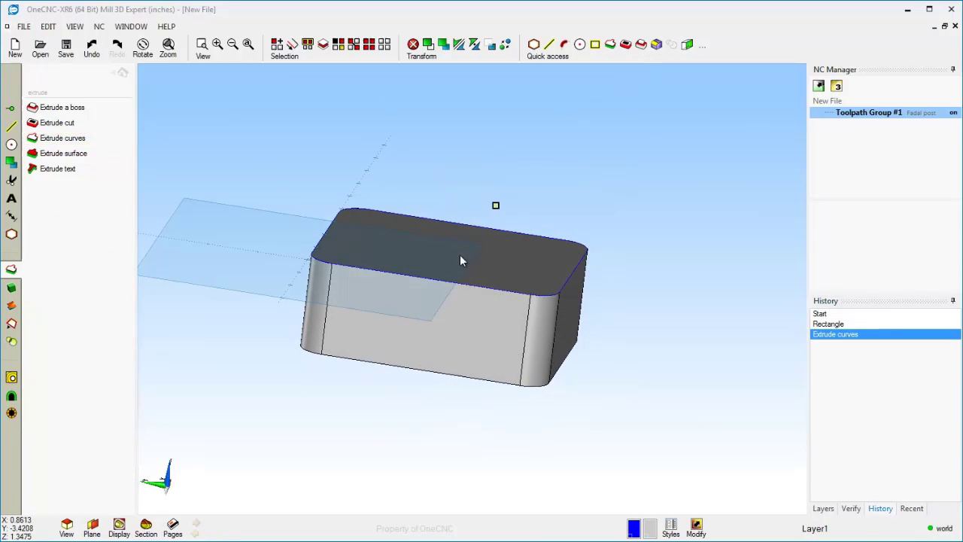
pyautogui.rightClick(597, 218)
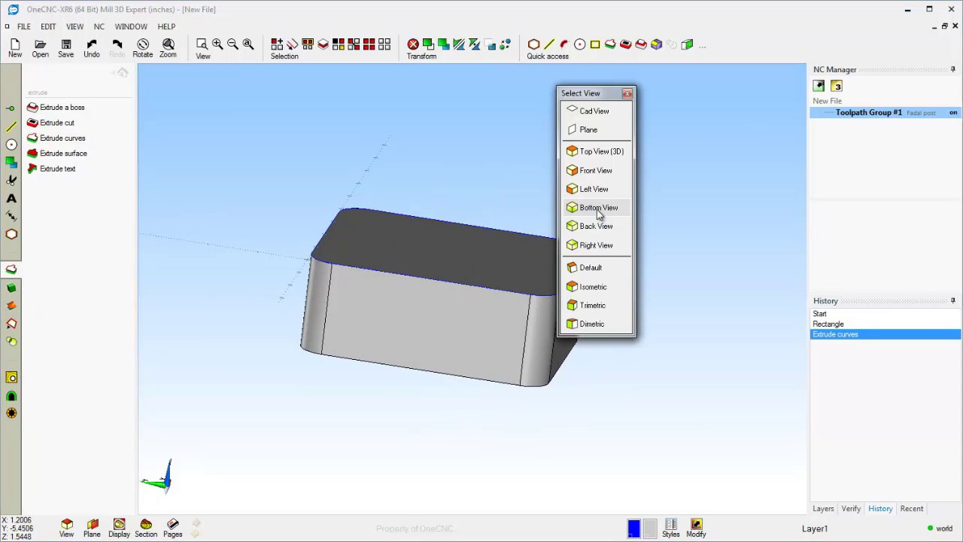
pyautogui.click(591, 133)
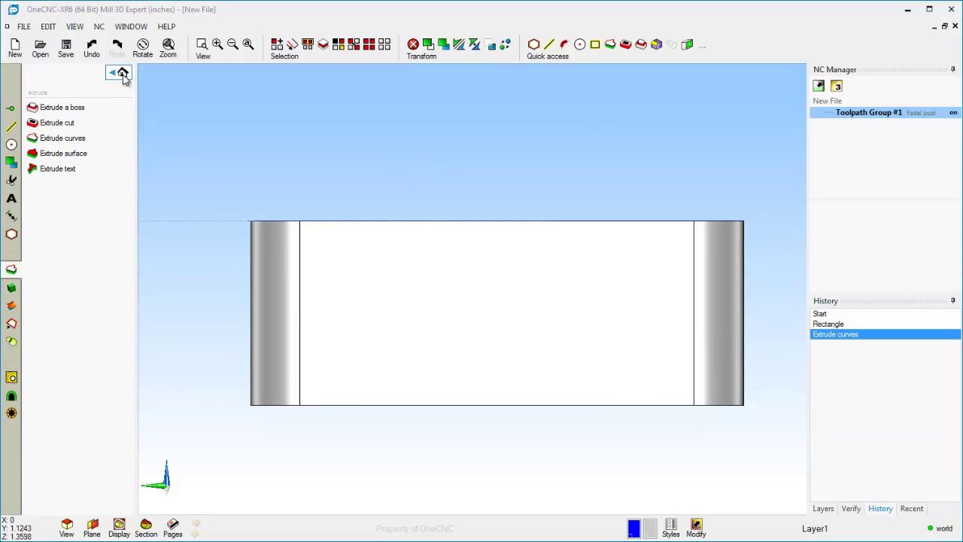
# Step: Draw a three-point arc across the block's face, peaking at its top edge
pyautogui.click(122, 73)
pyautogui.click(28, 144)
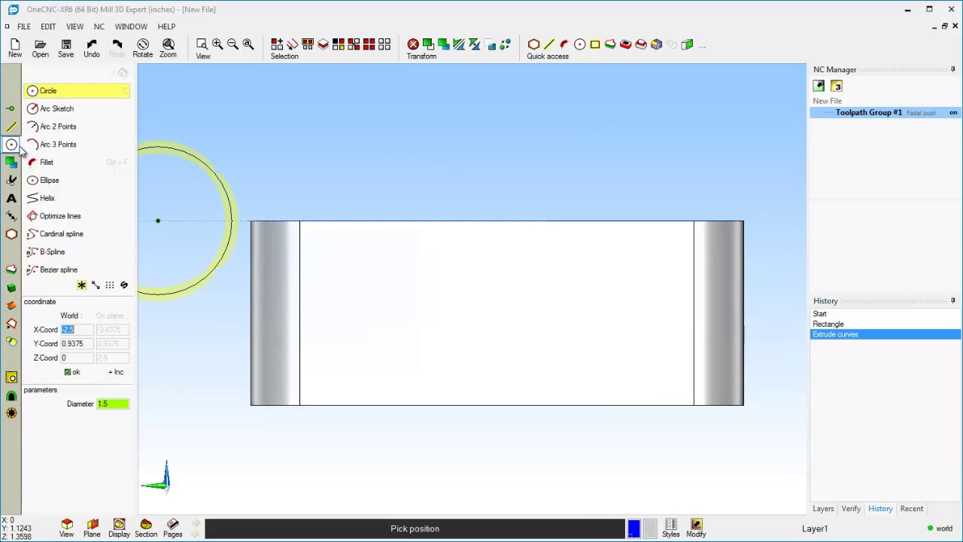
pyautogui.click(64, 145)
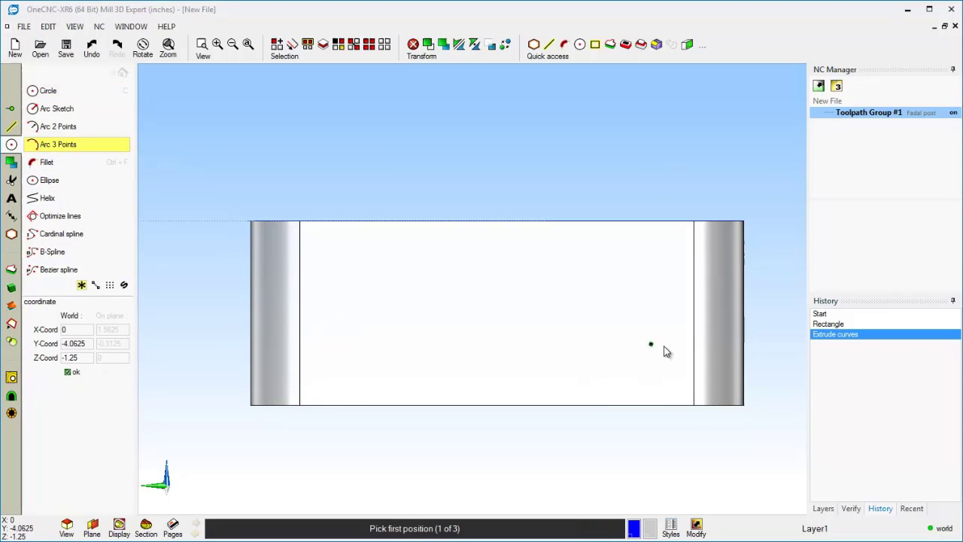
pyautogui.click(675, 281)
pyautogui.click(493, 243)
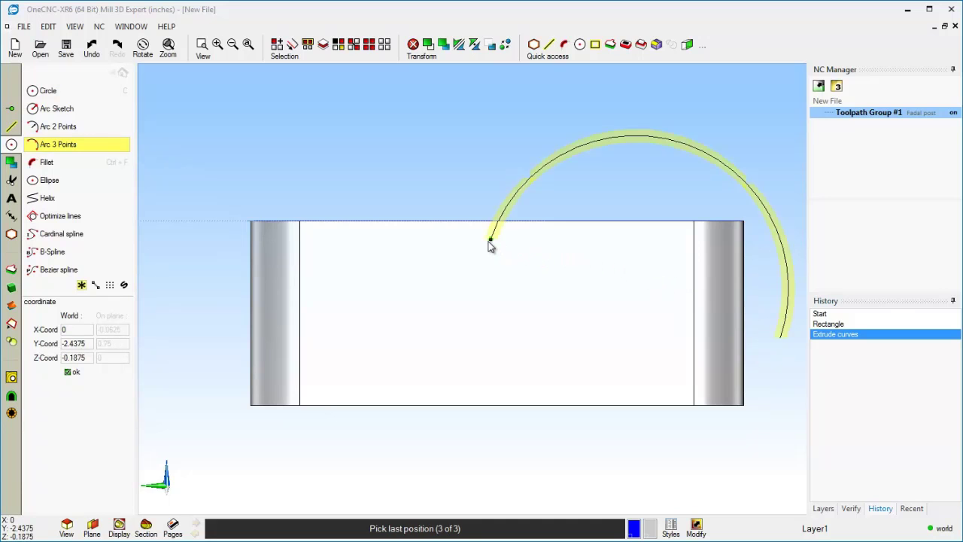
pyautogui.click(176, 302)
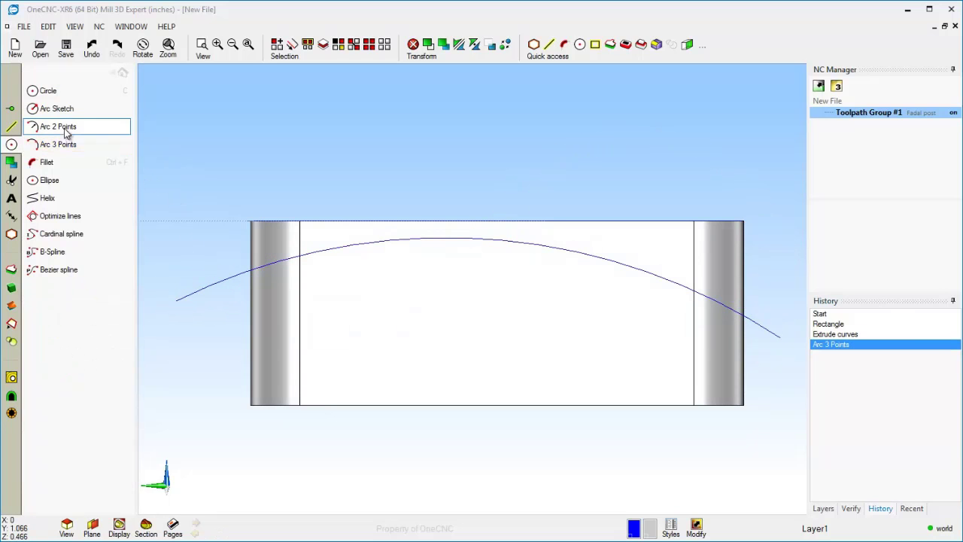
# Step: Add three lines from the arc's left end up, across and down to its right end
pyautogui.click(11, 127)
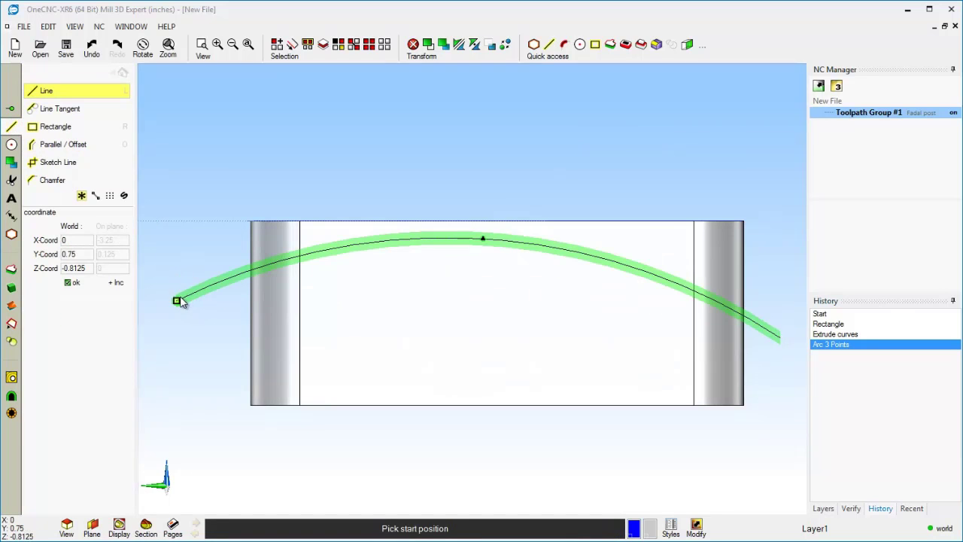
pyautogui.click(176, 300)
pyautogui.click(195, 135)
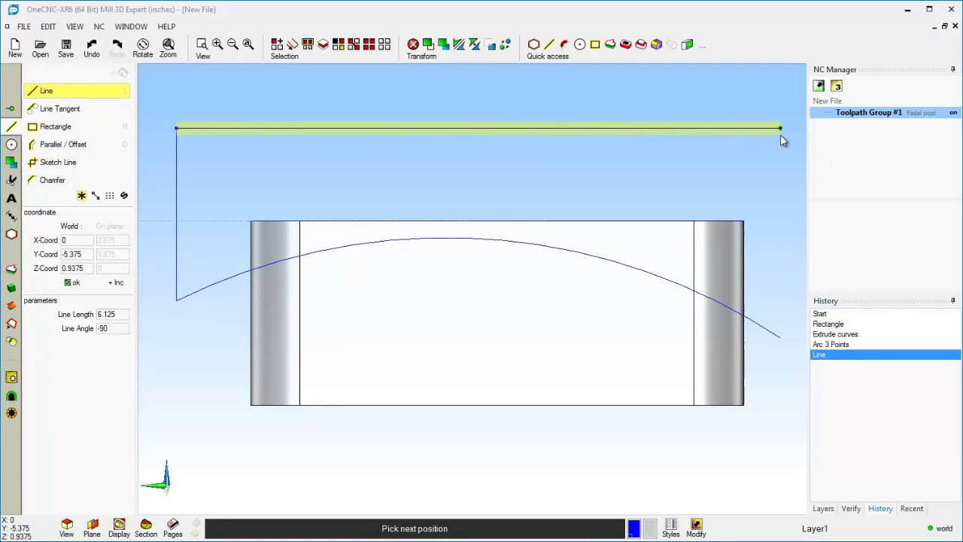
pyautogui.click(780, 137)
pyautogui.click(781, 337)
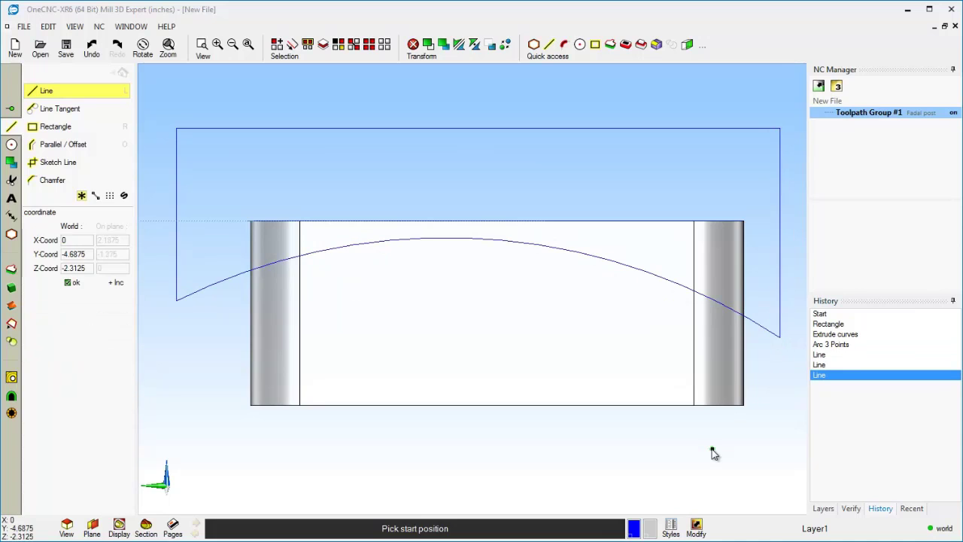
pyautogui.press('Escape')
pyautogui.moveTo(699, 391)
pyautogui.mouseDown(button='middle')
pyautogui.moveTo(619, 431)
pyautogui.moveTo(632, 436)
pyautogui.mouseUp(button='middle')
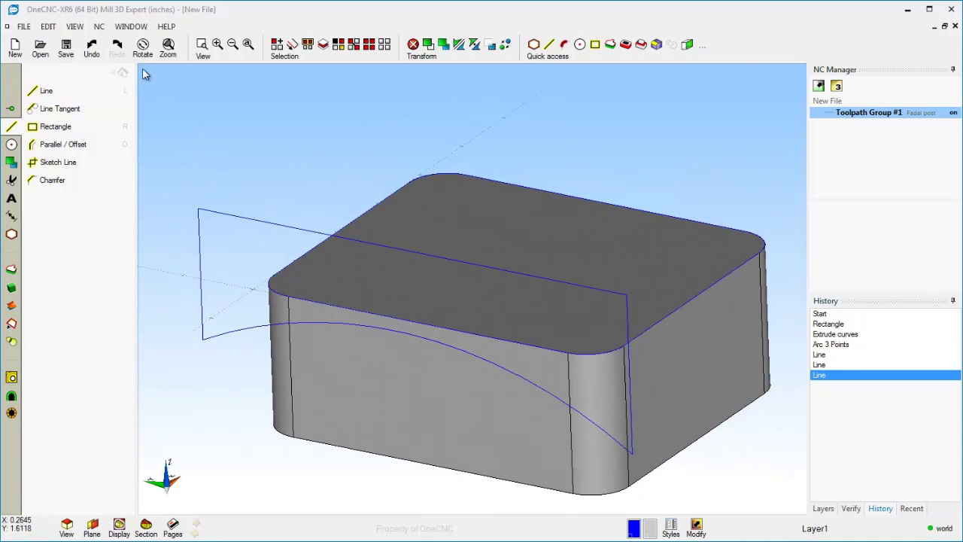
pyautogui.click(120, 72)
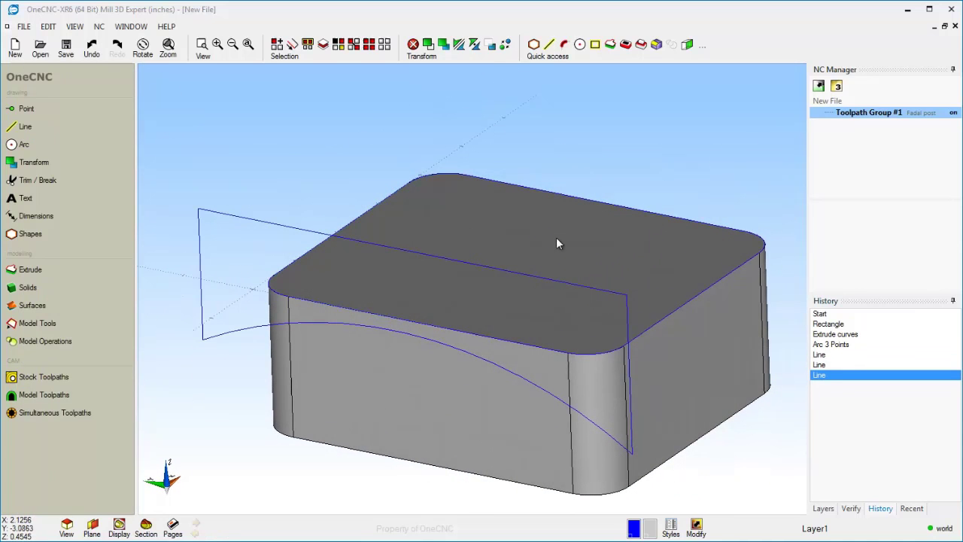
pyautogui.click(821, 364)
pyautogui.click(826, 344)
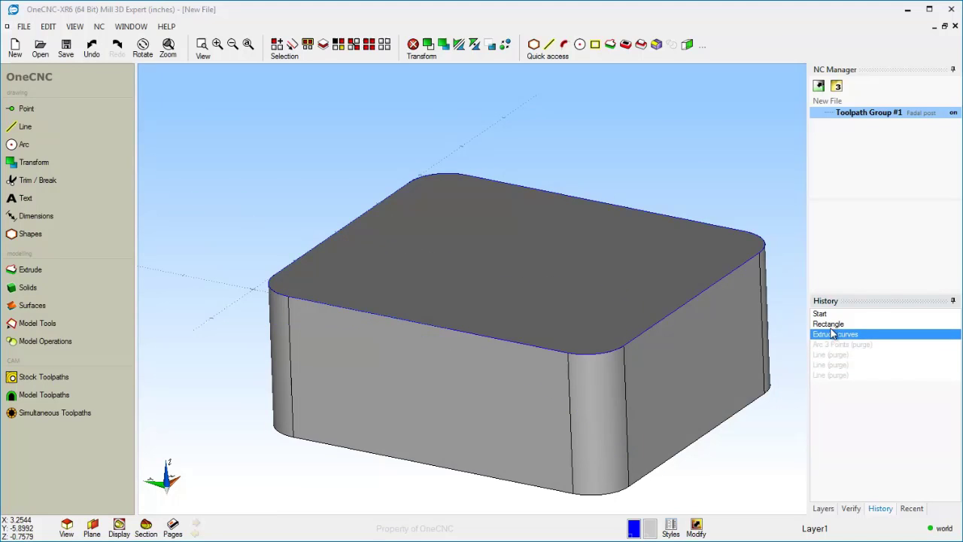
pyautogui.click(831, 325)
pyautogui.click(821, 314)
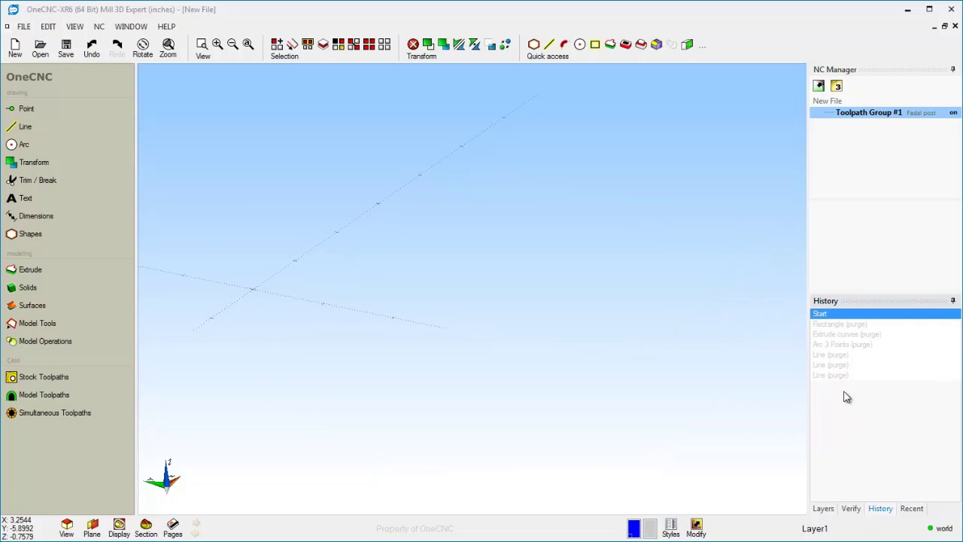
pyautogui.click(828, 324)
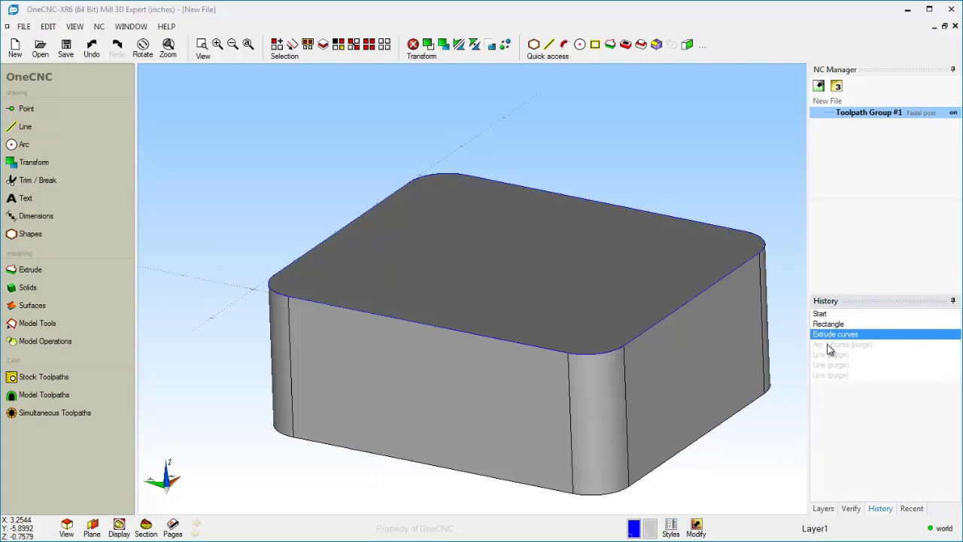
pyautogui.click(828, 343)
pyautogui.click(829, 366)
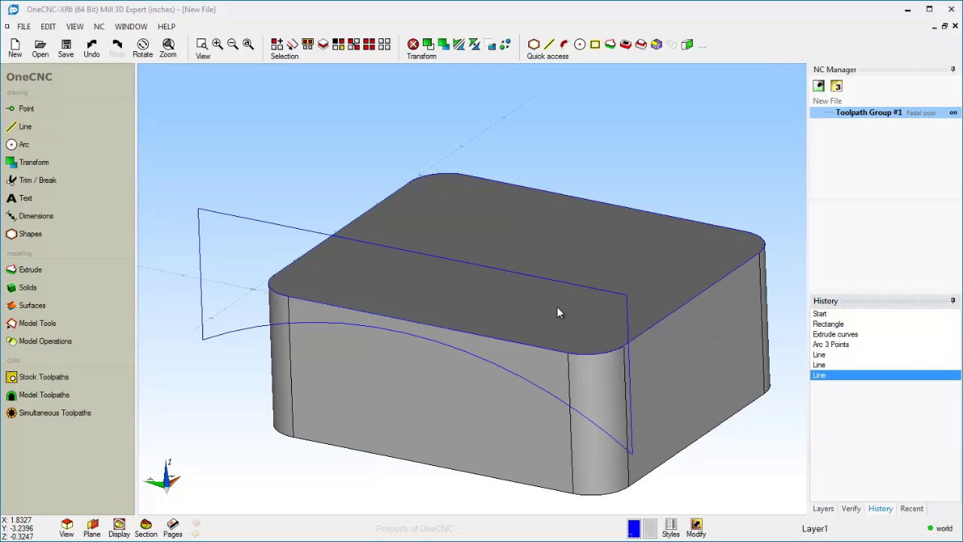
pyautogui.scroll(-2, 557, 306)
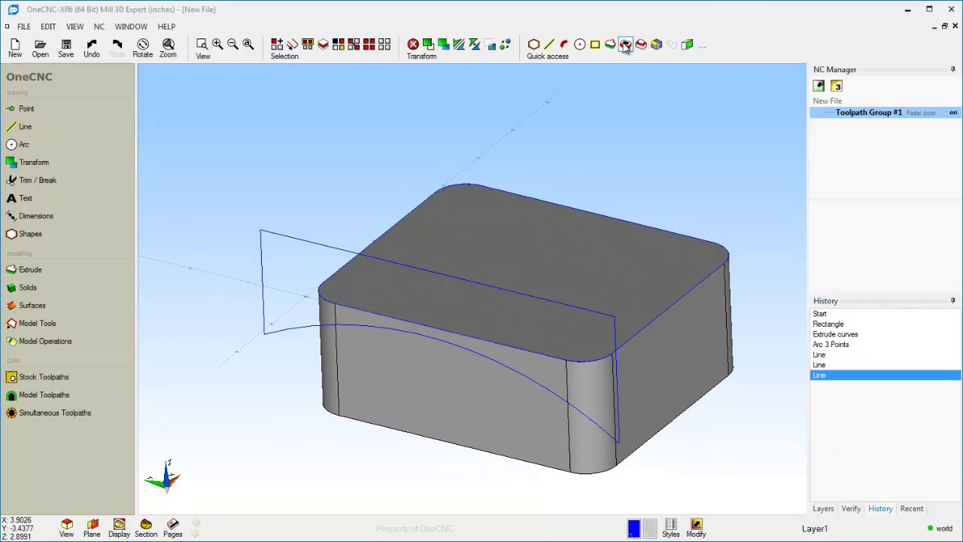
# Step: Extrude-cut the arc profile through the block to form a curved top
pyautogui.click(626, 45)
pyautogui.click(587, 310)
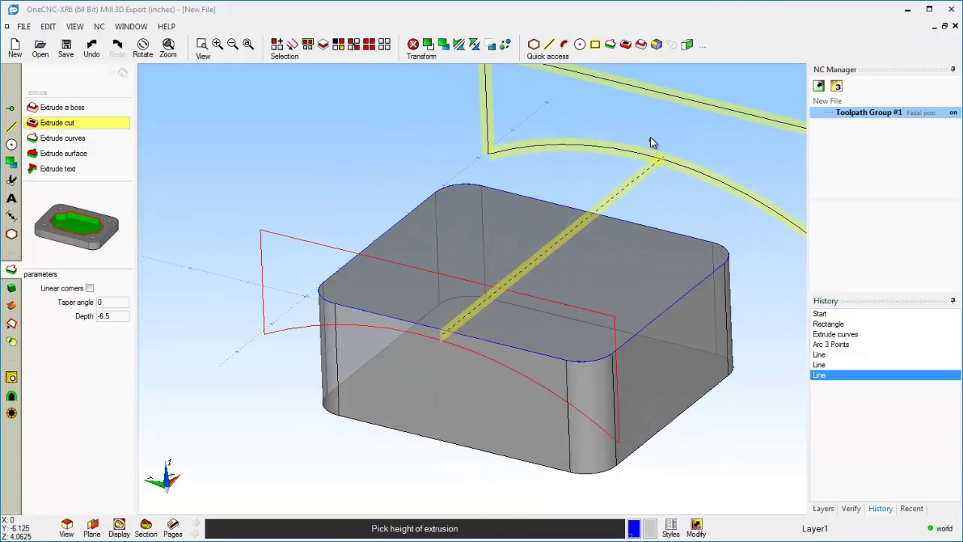
pyautogui.click(651, 138)
pyautogui.moveTo(639, 167); pyautogui.dragTo(552, 222, button='middle')
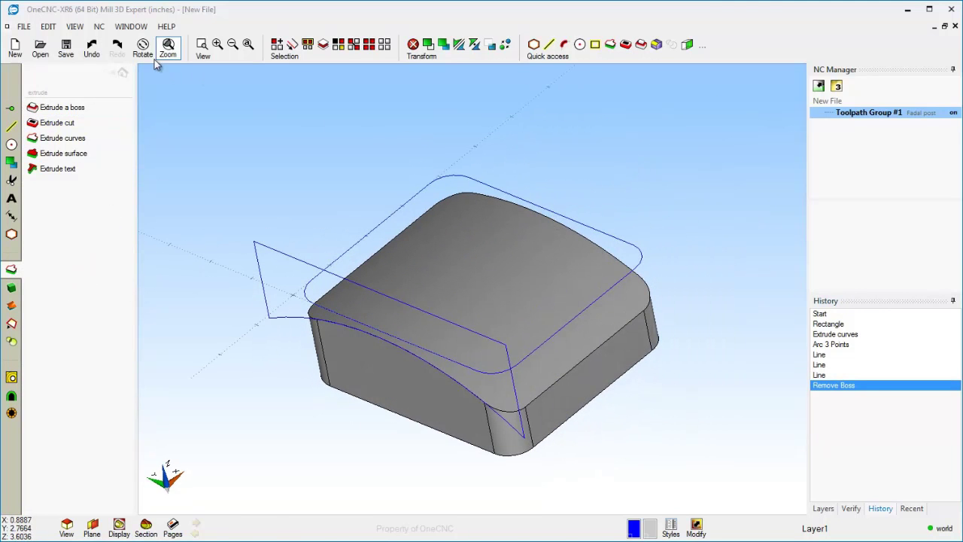
# Step: Select all blue construction curves by colour and delete them
pyautogui.click(122, 72)
pyautogui.moveTo(449, 174)
pyautogui.mouseDown(button='middle')
pyautogui.moveTo(418, 144)
pyautogui.moveTo(395, 191)
pyautogui.mouseUp(button='middle')
pyautogui.click(353, 45)
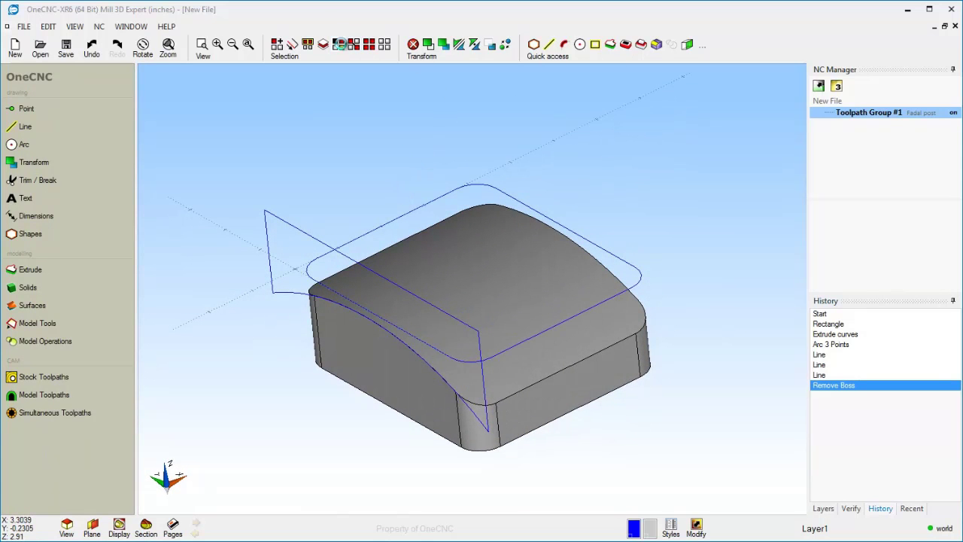
pyautogui.click(473, 193)
pyautogui.click(463, 373)
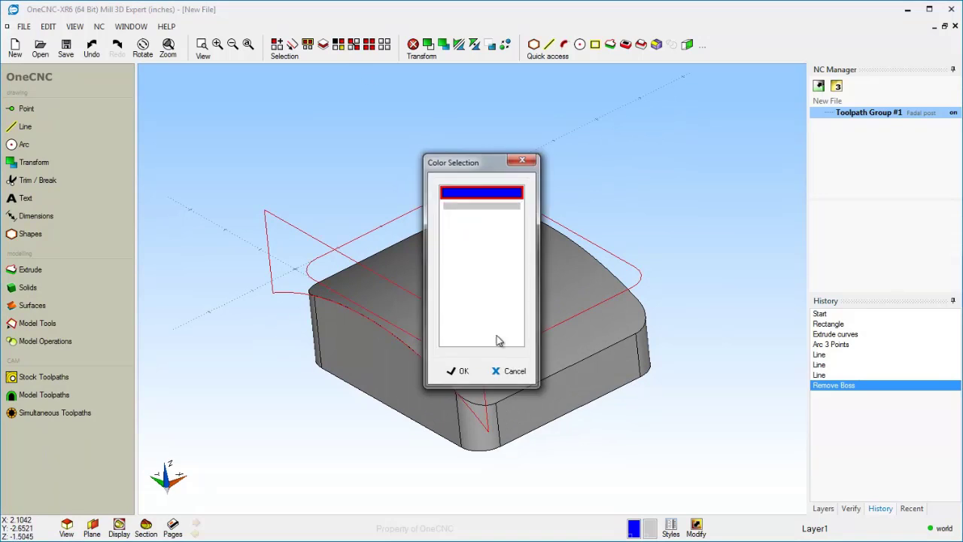
pyautogui.press('Delete')
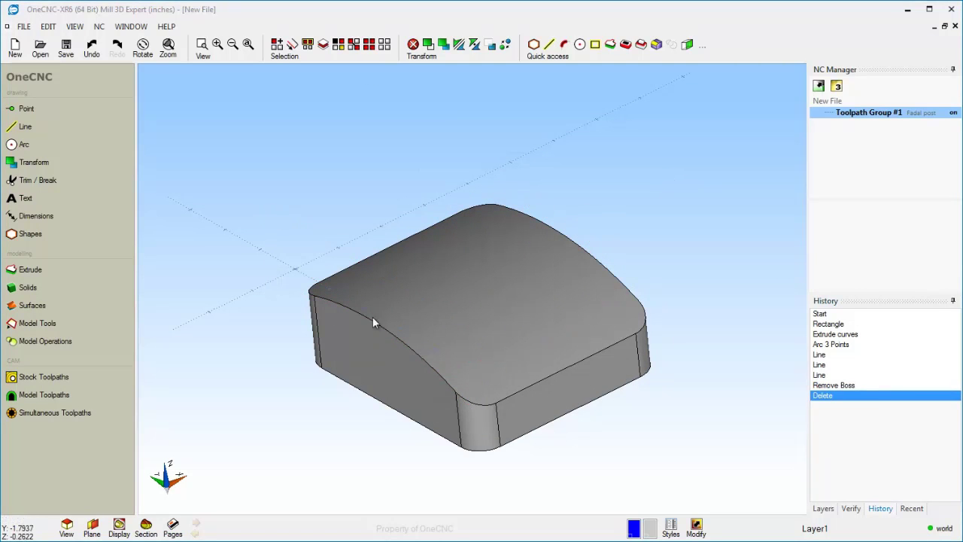
# Step: Switch to the XY Default Plane and look straight down from Top View
pyautogui.click(92, 529)
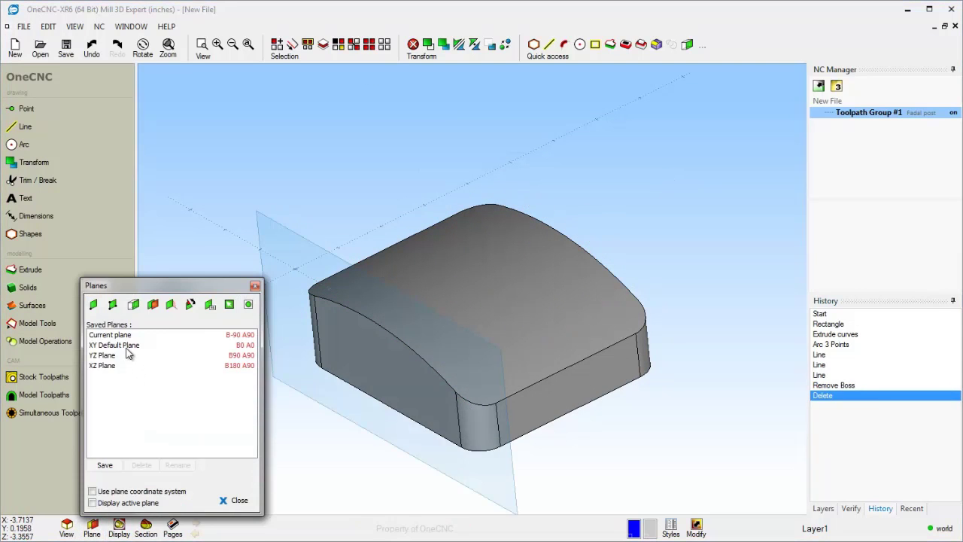
pyautogui.click(127, 346)
pyautogui.click(255, 286)
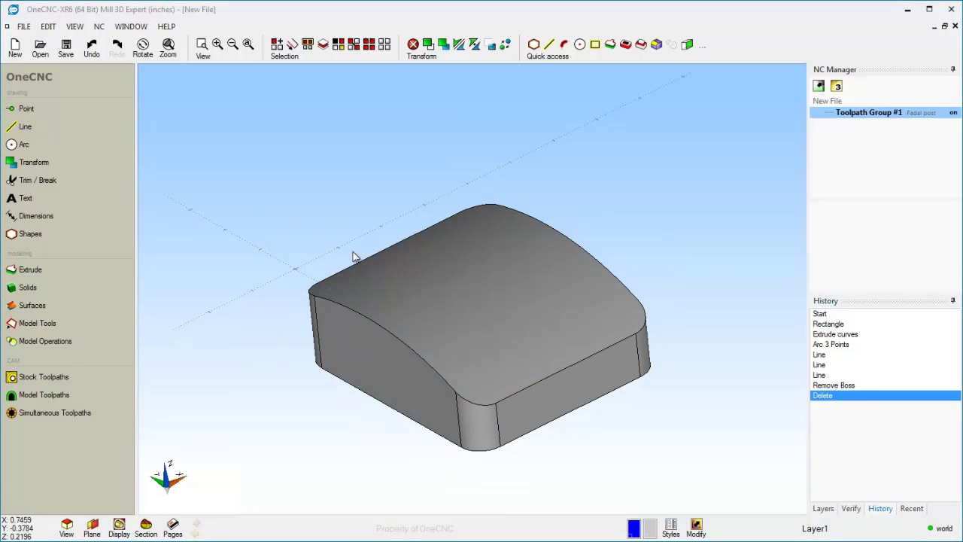
pyautogui.moveTo(440, 255); pyautogui.dragTo(542, 215, button='middle')
pyautogui.rightClick(541, 215)
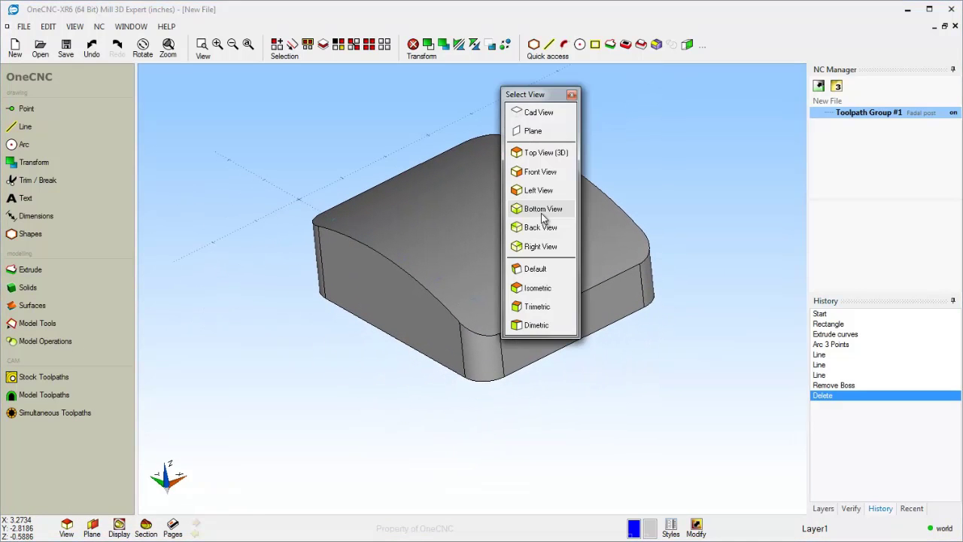
pyautogui.click(543, 153)
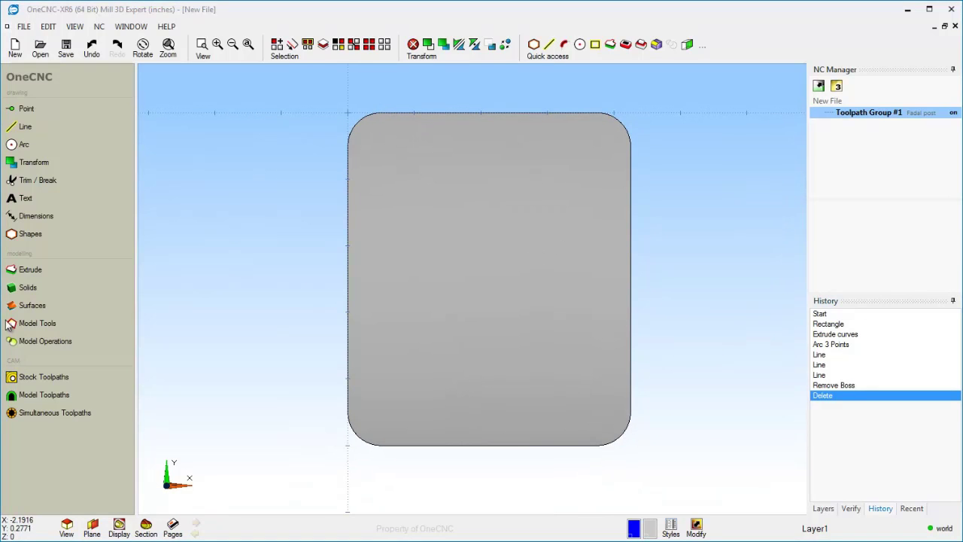
# Step: Draw a 0-radius rectangle about 4.75 by 5.5 enclosing the block
pyautogui.click(595, 44)
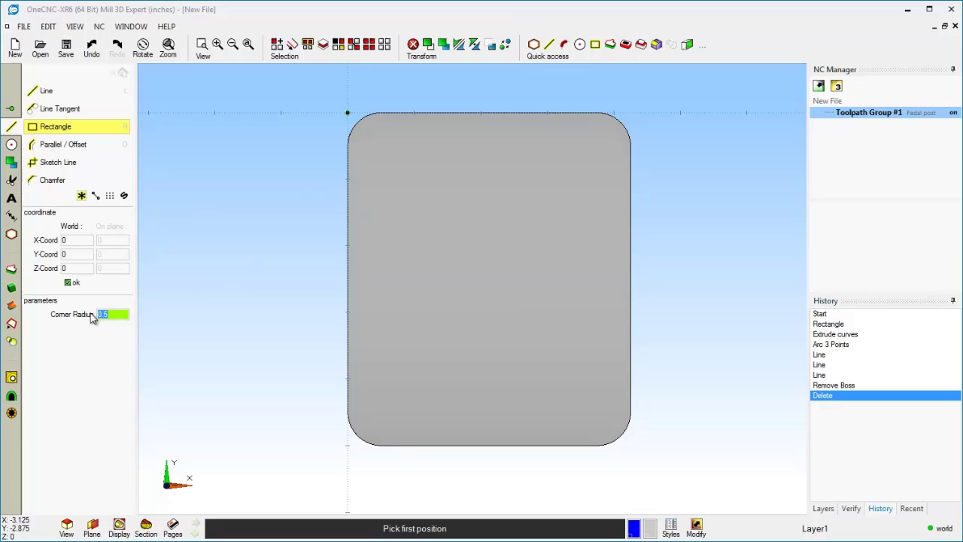
pyautogui.write('0')
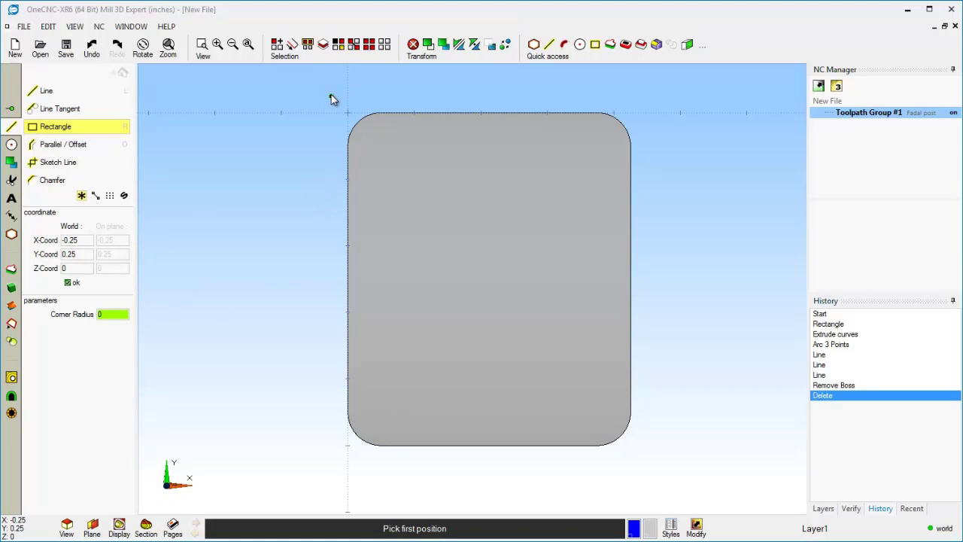
pyautogui.click(331, 97)
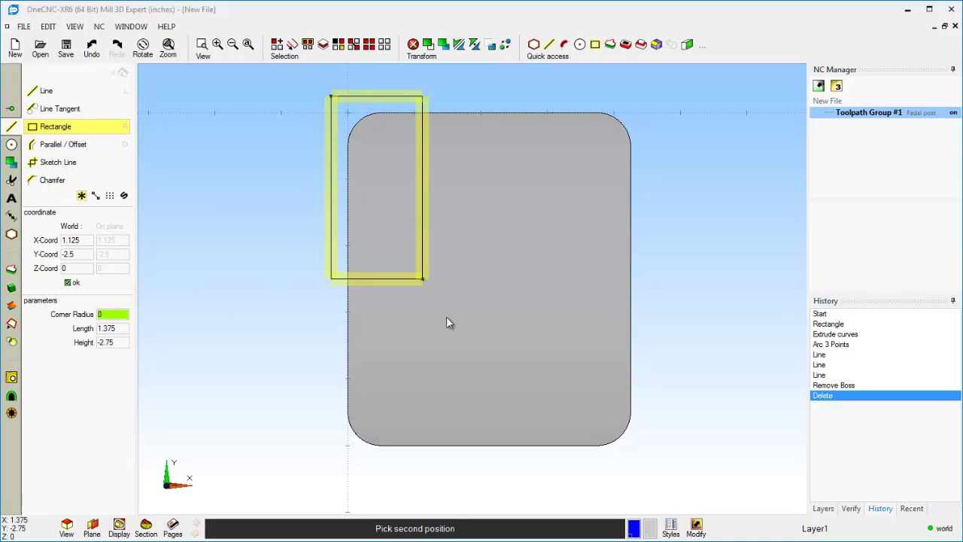
pyautogui.click(648, 465)
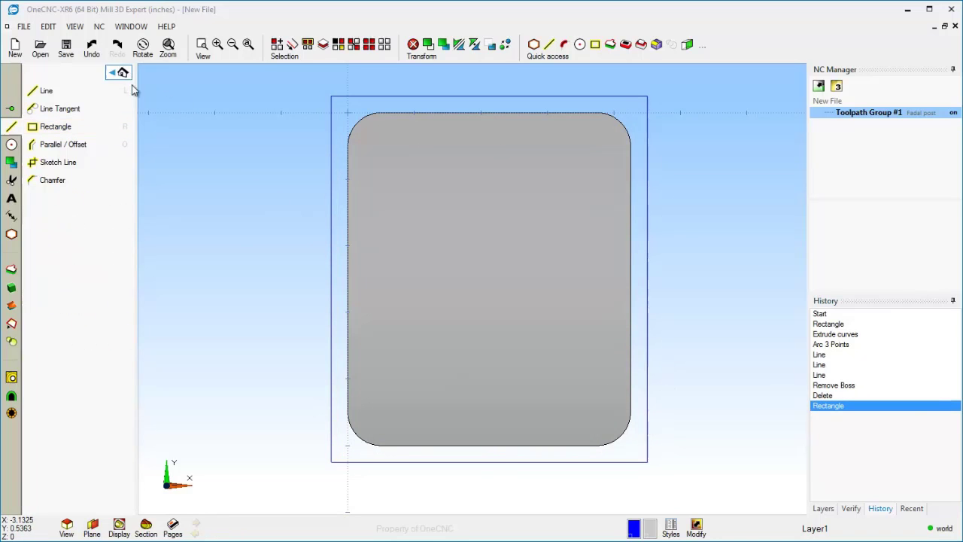
# Step: Place a 1.5-diameter circle at the block's upper left and a 2-diameter one at lower right
pyautogui.click(12, 145)
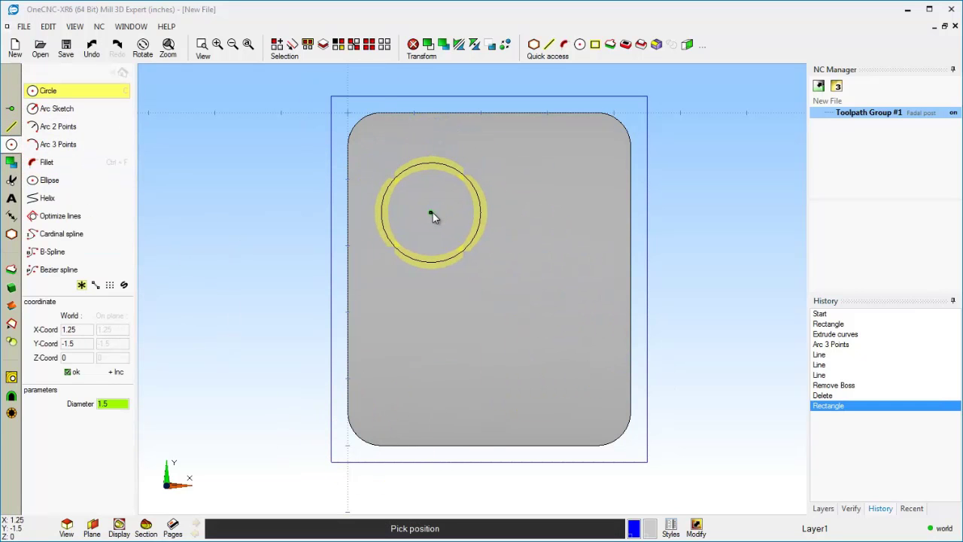
pyautogui.click(434, 213)
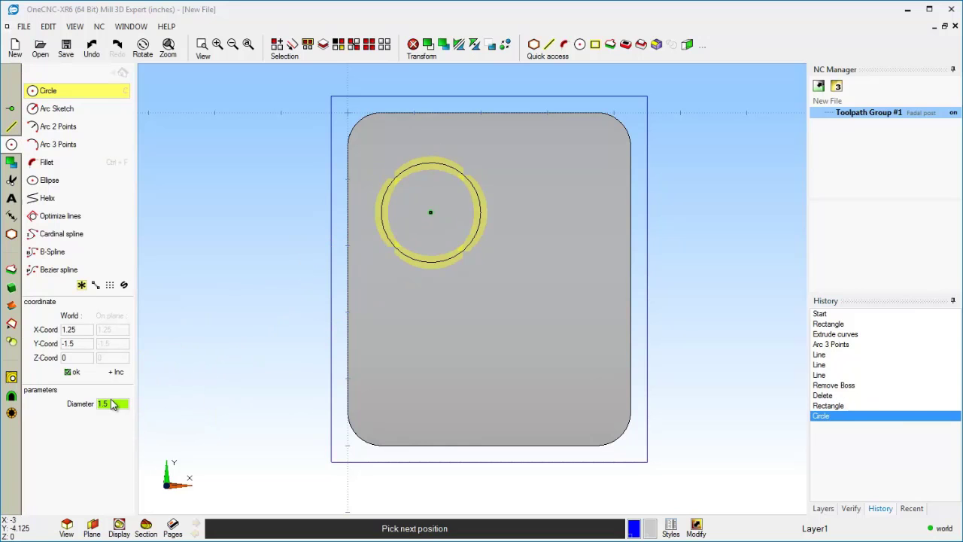
pyautogui.write('2')
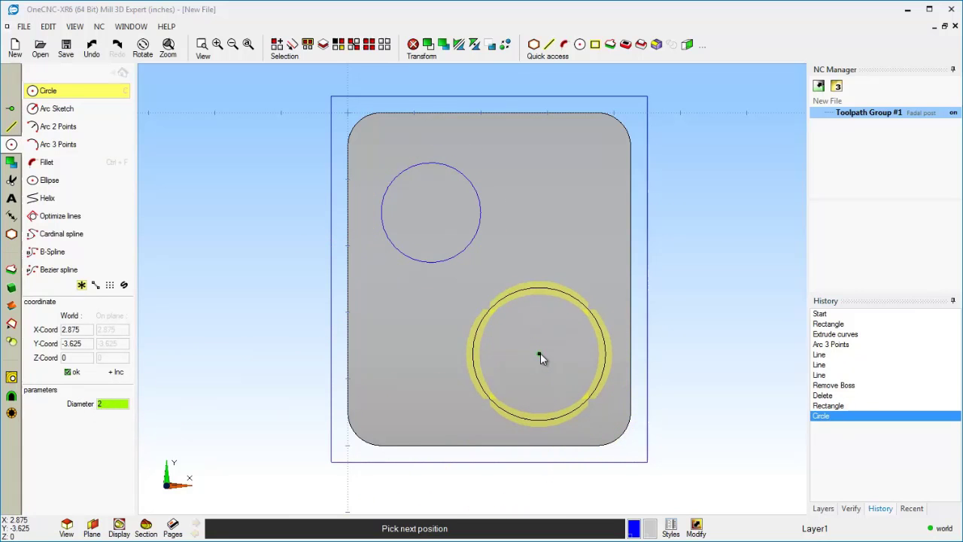
pyautogui.click(542, 354)
pyautogui.press('Escape')
pyautogui.moveTo(621, 379)
pyautogui.mouseDown(button='middle')
pyautogui.moveTo(707, 267)
pyautogui.moveTo(699, 303)
pyautogui.mouseUp(button='middle')
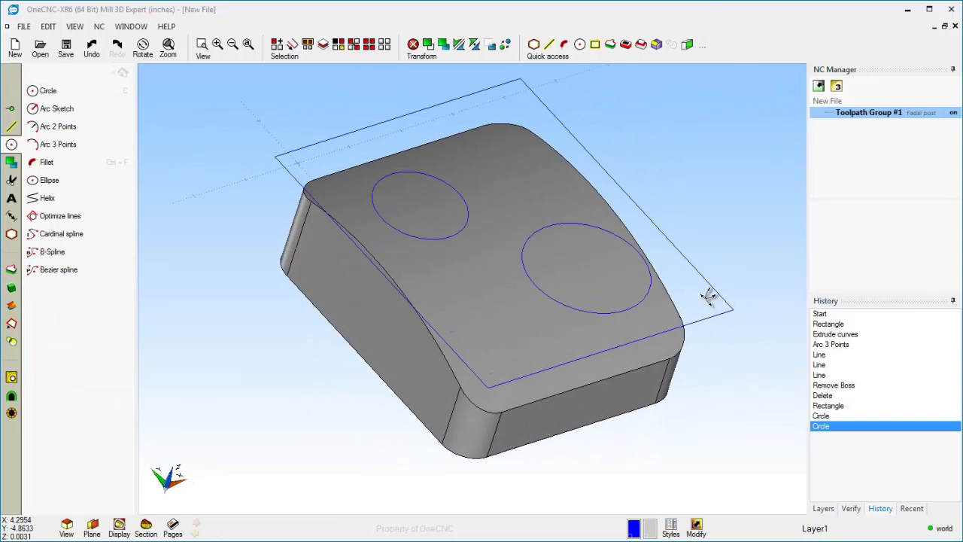
# Step: Extrude-cut both circles clean through the block as holes
pyautogui.click(640, 45)
pyautogui.click(460, 227)
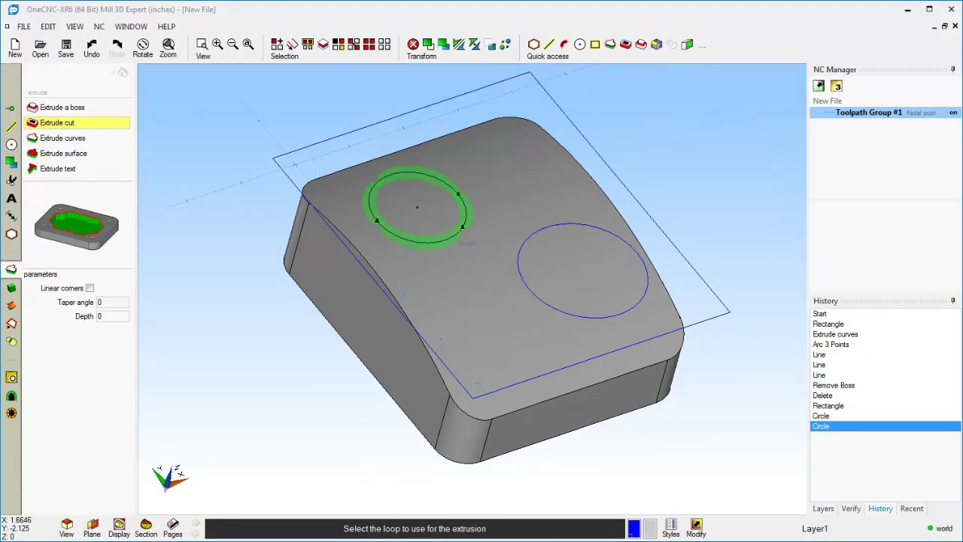
pyautogui.click(309, 456)
pyautogui.click(527, 289)
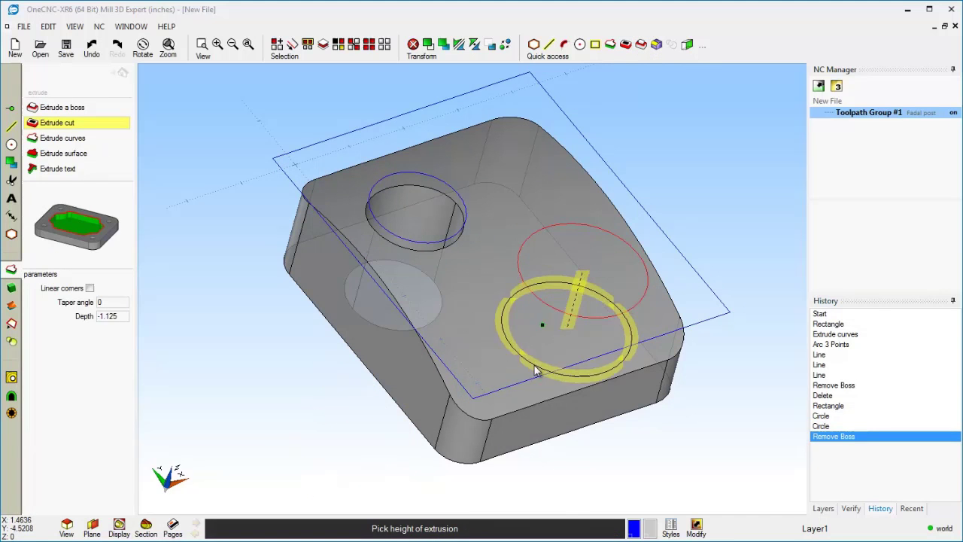
pyautogui.click(520, 491)
pyautogui.press('Escape')
pyautogui.moveTo(512, 330); pyautogui.dragTo(457, 346, button='middle')
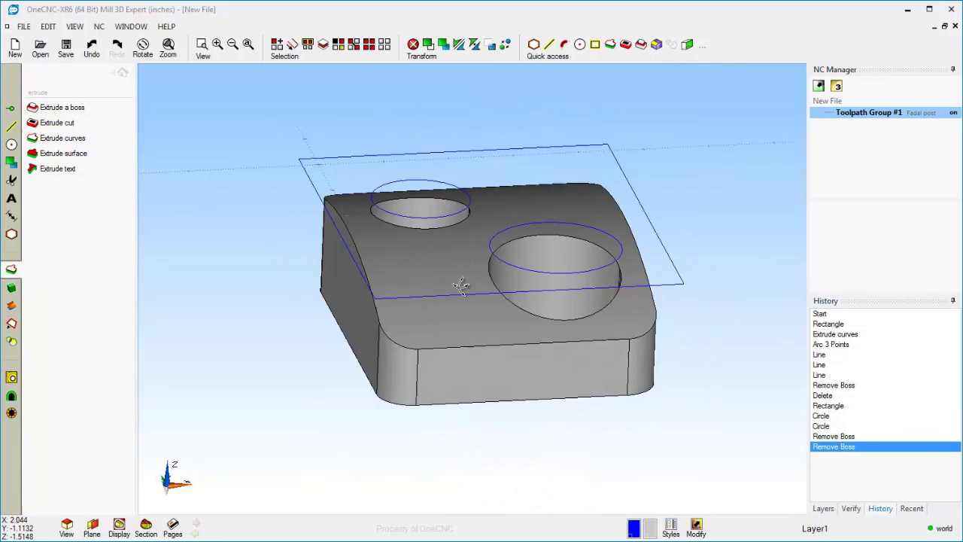
# Step: Select the two leftover circle outlines and delete them
pyautogui.scroll(1, 449, 278)
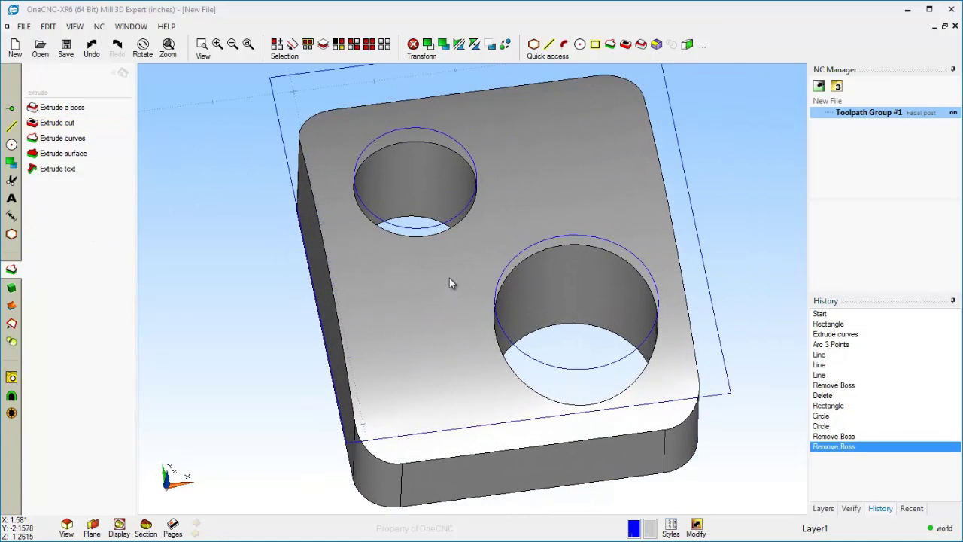
pyautogui.click(426, 232)
pyautogui.click(514, 348)
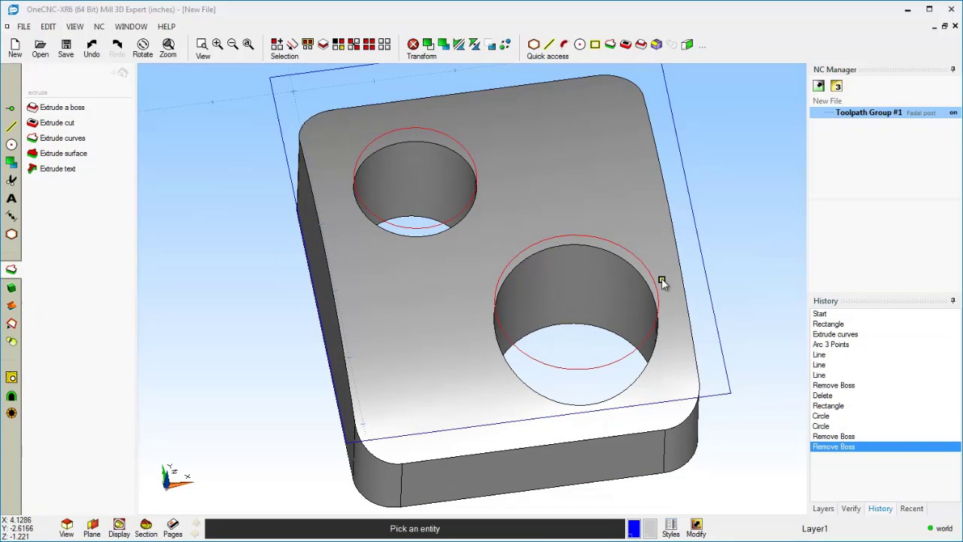
pyautogui.press('Delete')
pyautogui.moveTo(568, 269); pyautogui.dragTo(467, 280, button='middle')
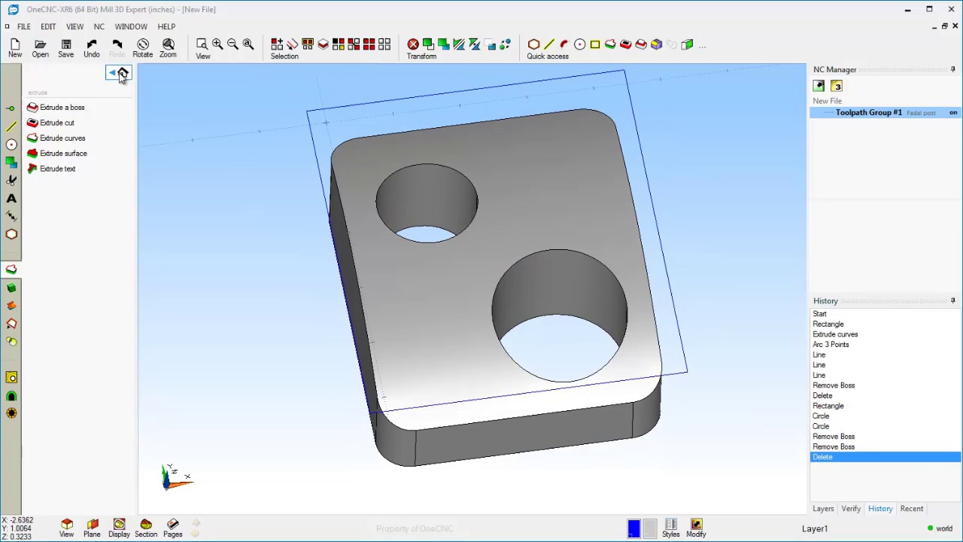
# Step: Return to the History list and start a Z Level rough from CAM Model Toolpaths
pyautogui.click(122, 74)
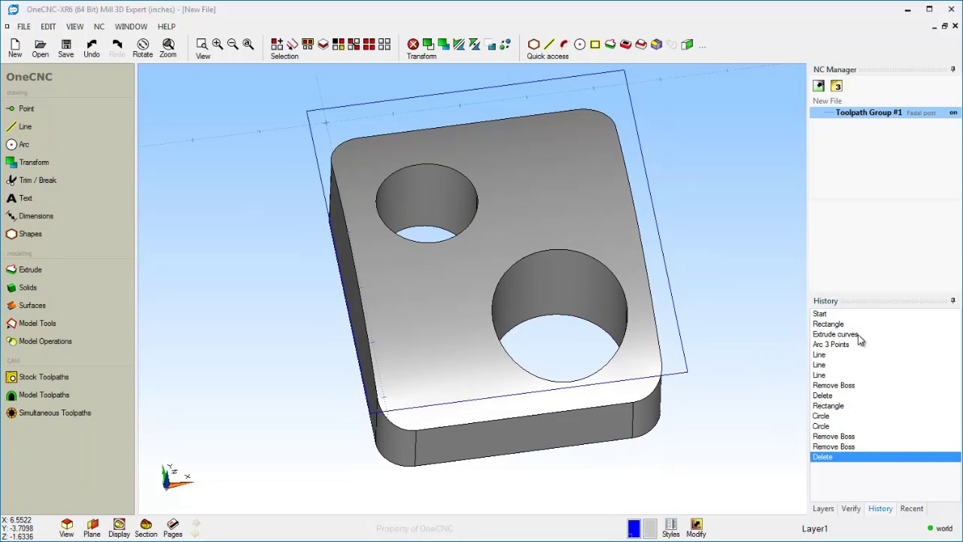
pyautogui.click(828, 509)
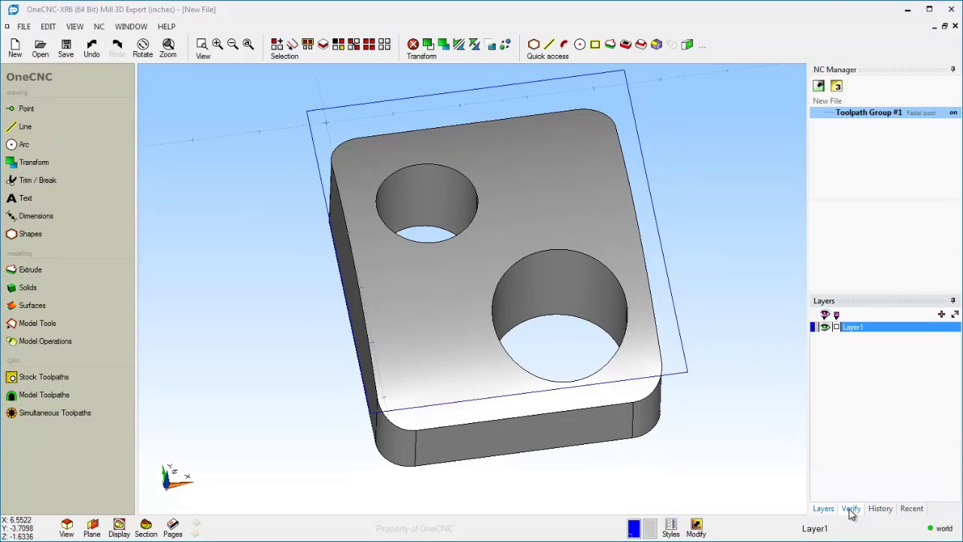
pyautogui.click(881, 508)
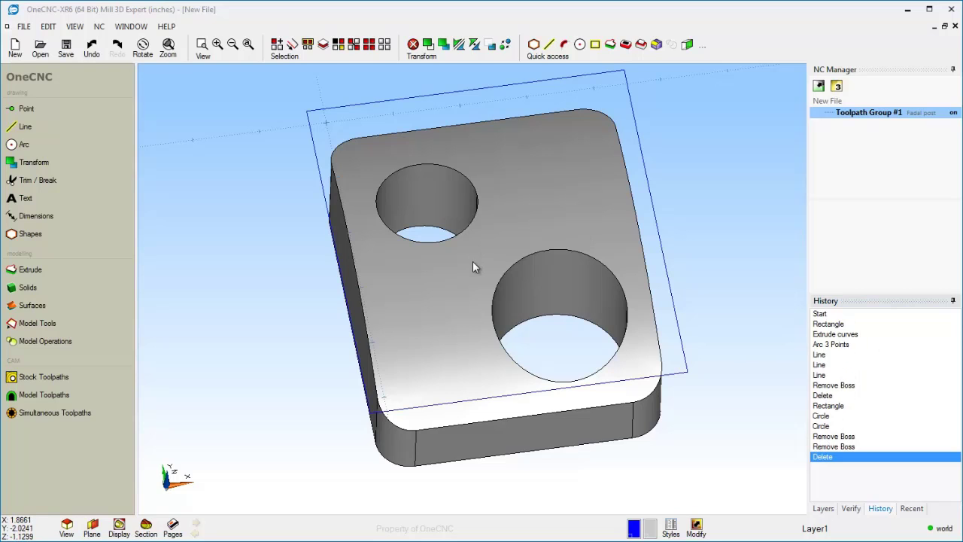
pyautogui.click(67, 400)
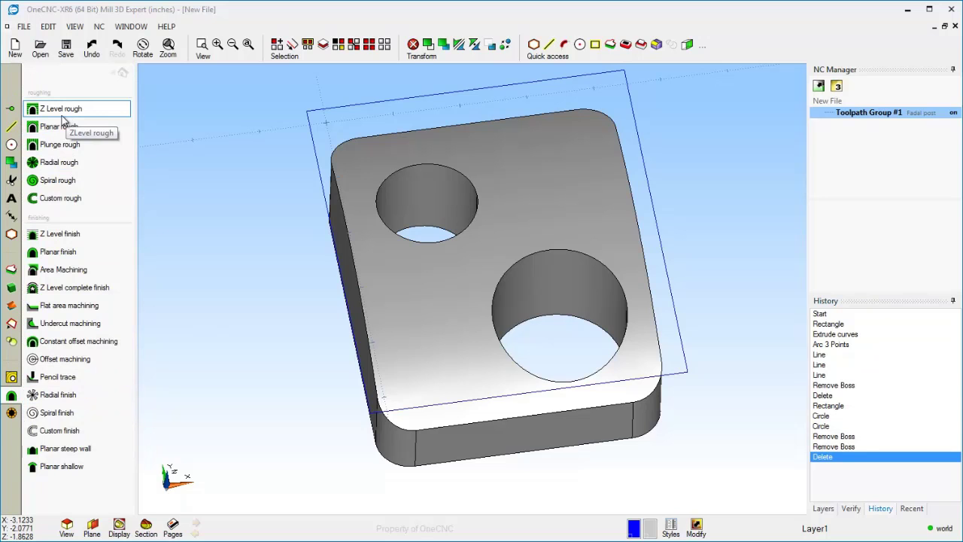
pyautogui.click(63, 115)
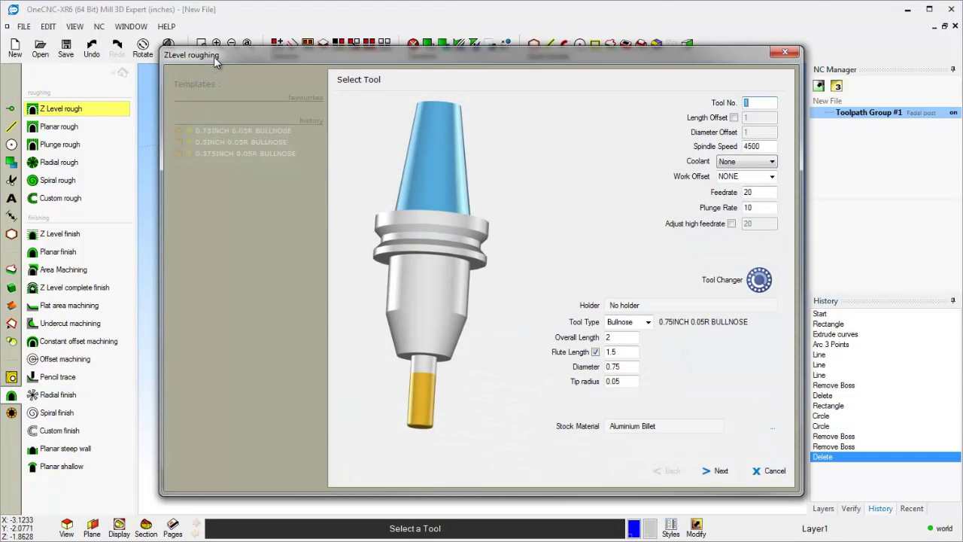
# Step: Accept the 0.75 inch bullnose, Highspeed Open style, helix ramp and 0.4-inch cut depth
pyautogui.moveTo(214, 58); pyautogui.dragTo(194, 75)
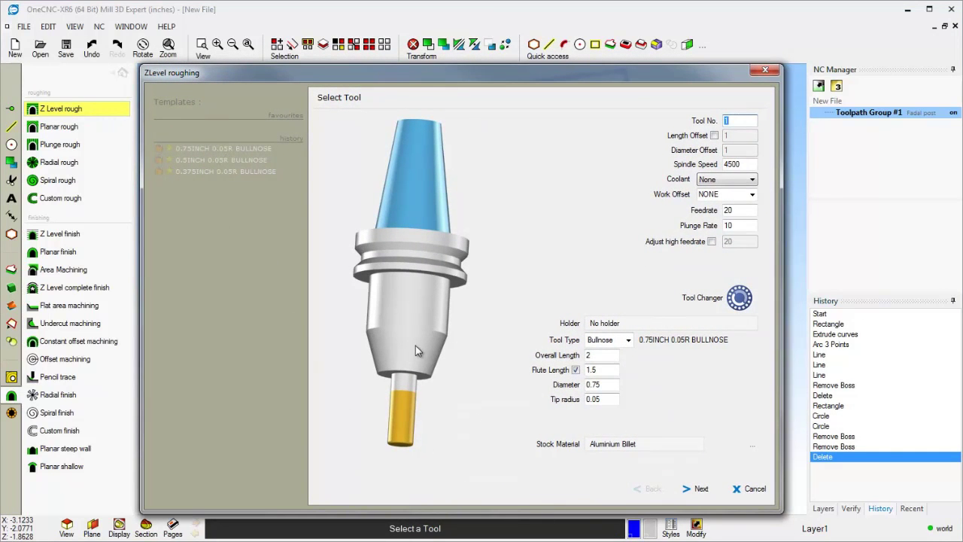
pyautogui.click(698, 490)
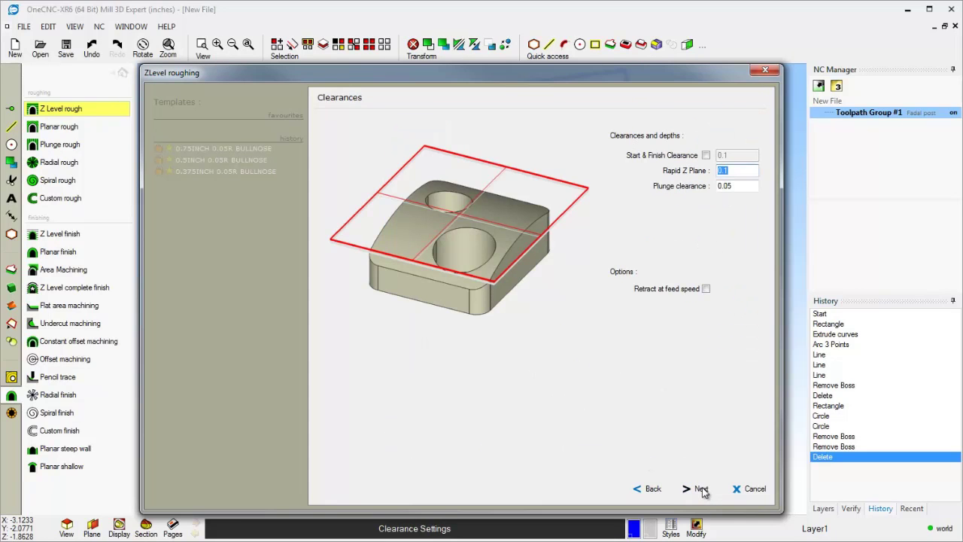
pyautogui.click(701, 489)
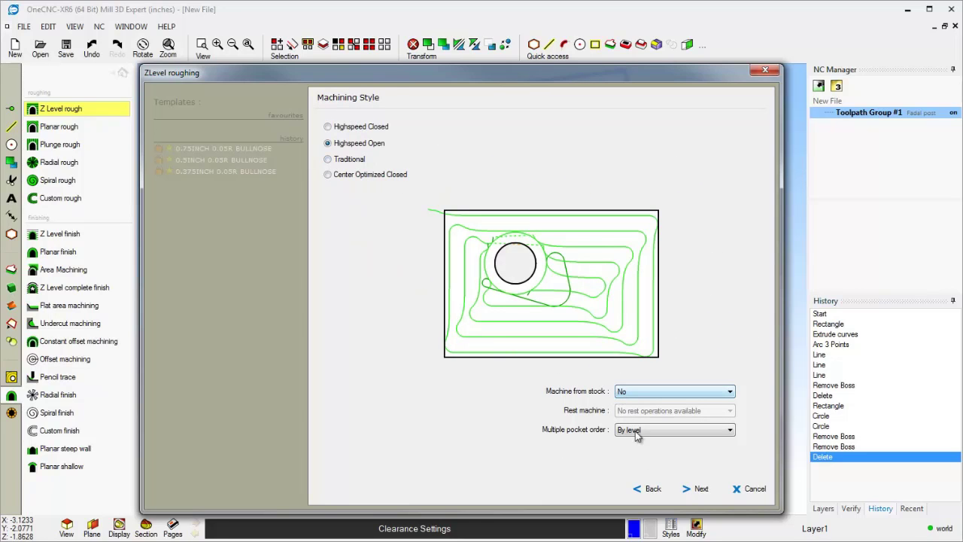
pyautogui.click(691, 490)
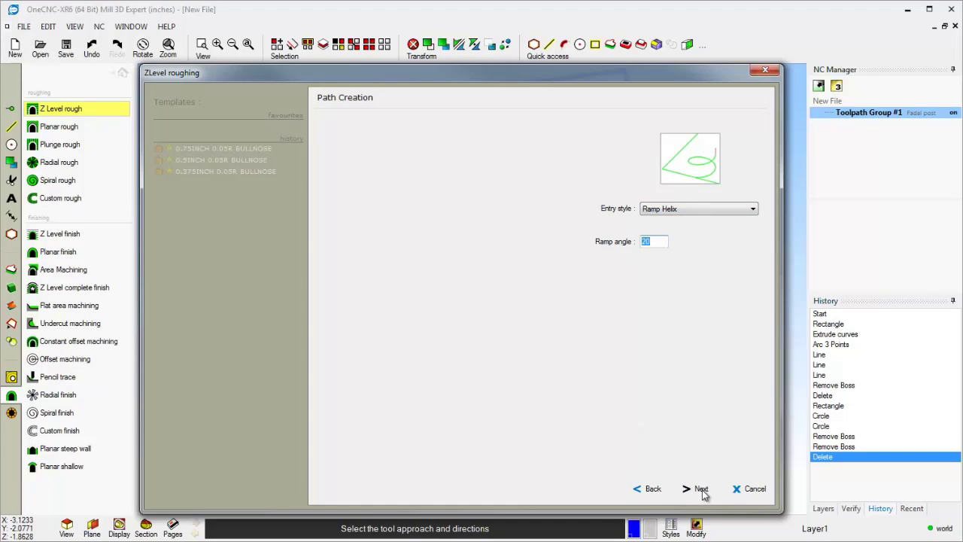
pyautogui.click(703, 490)
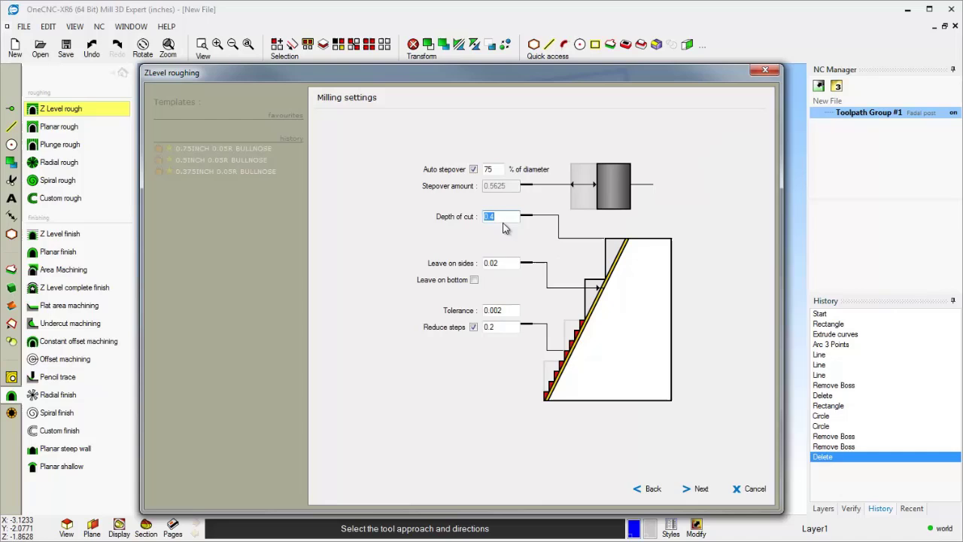
pyautogui.click(496, 264)
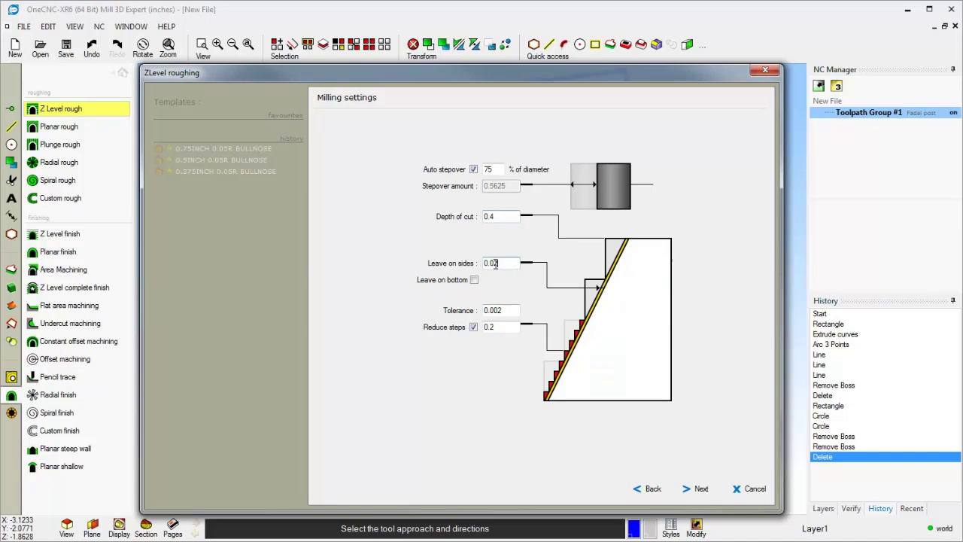
pyautogui.click(481, 328)
pyautogui.click(700, 489)
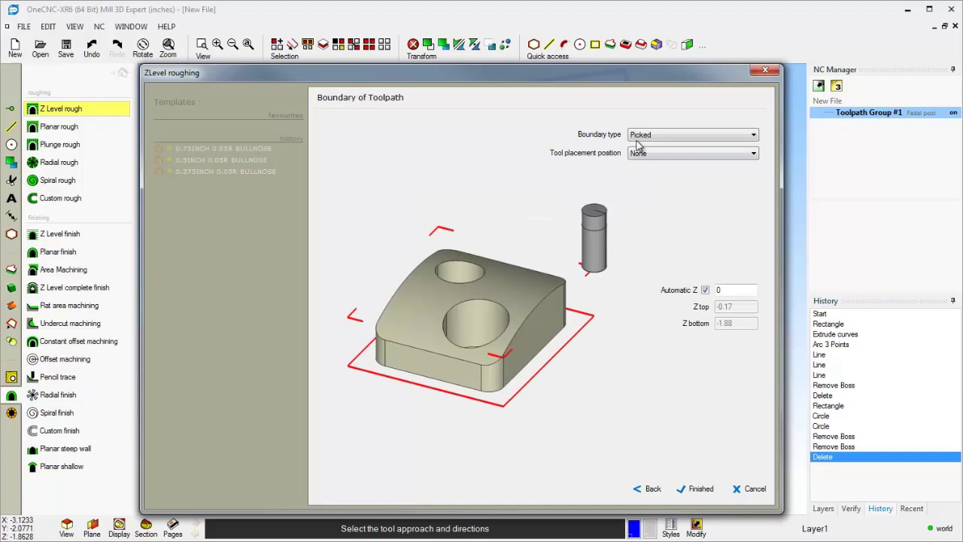
# Step: Keep the Picked boundary type for the Z-level rough and finish its settings
pyautogui.click(681, 139)
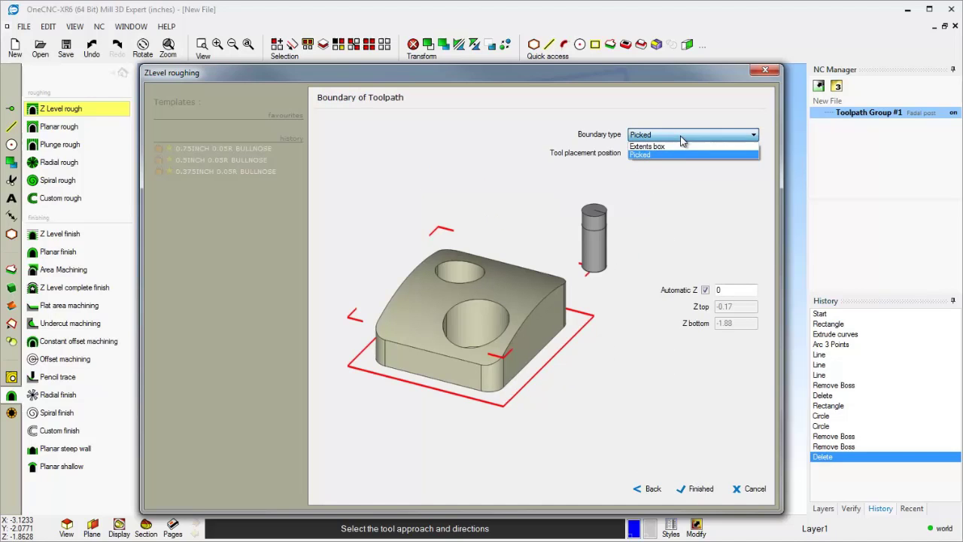
pyautogui.click(671, 134)
pyautogui.moveTo(659, 75); pyautogui.dragTo(672, 274)
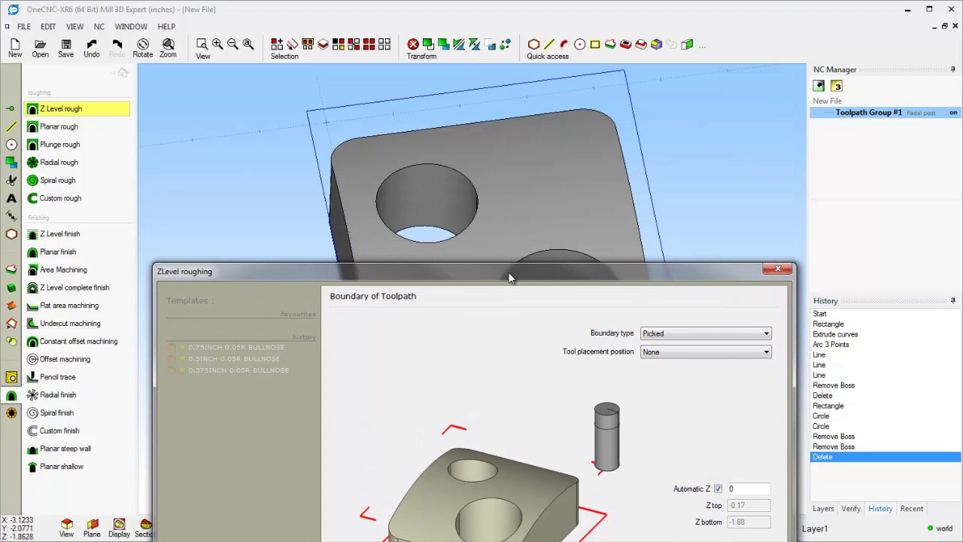
pyautogui.moveTo(509, 278); pyautogui.dragTo(495, 75)
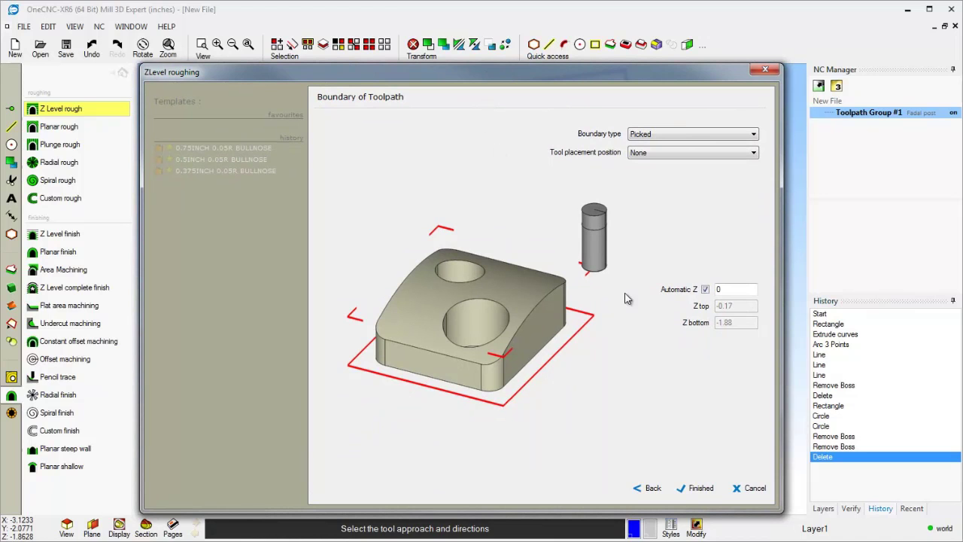
pyautogui.click(703, 488)
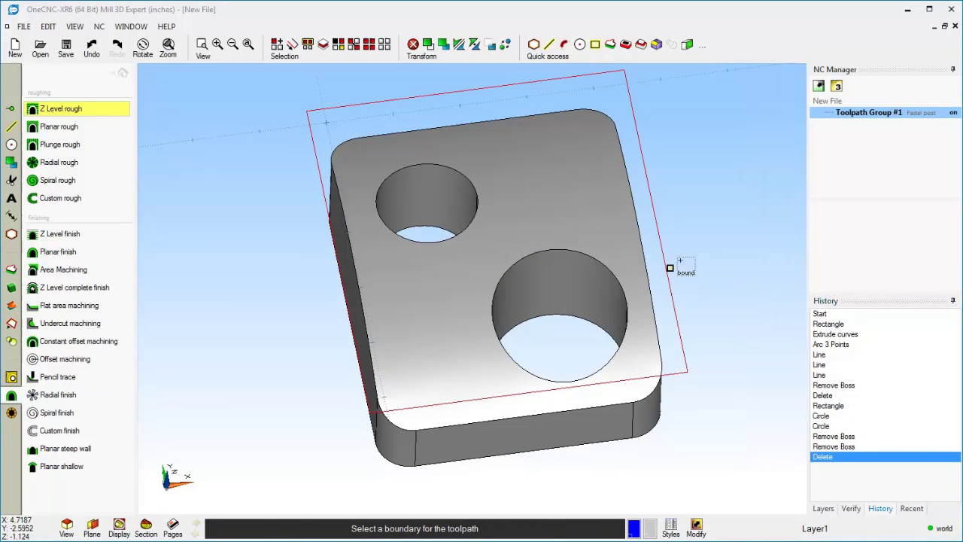
# Step: Pick the red rectangle around the block as the boundary, creating 1:ZLevel Rough
pyautogui.click(670, 268)
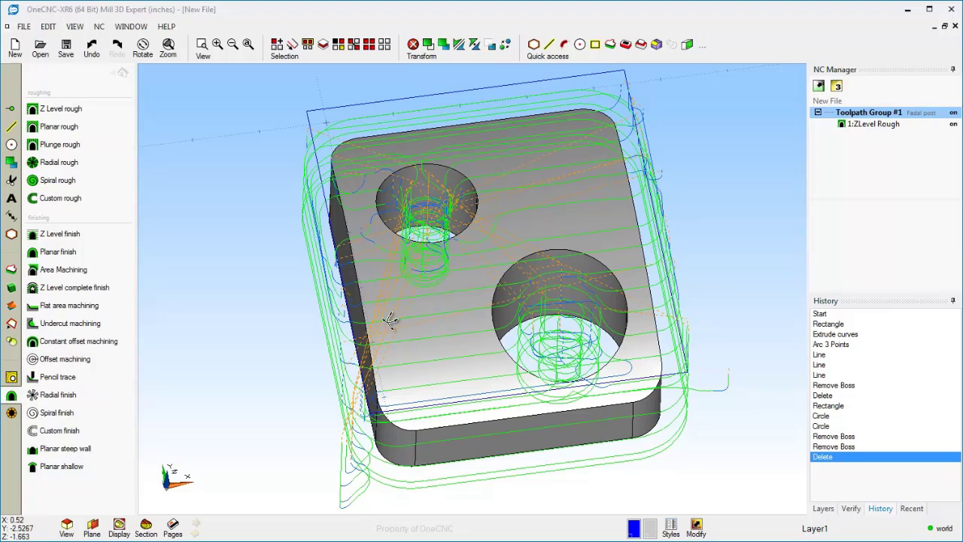
pyautogui.moveTo(389, 322); pyautogui.dragTo(428, 316, button='middle')
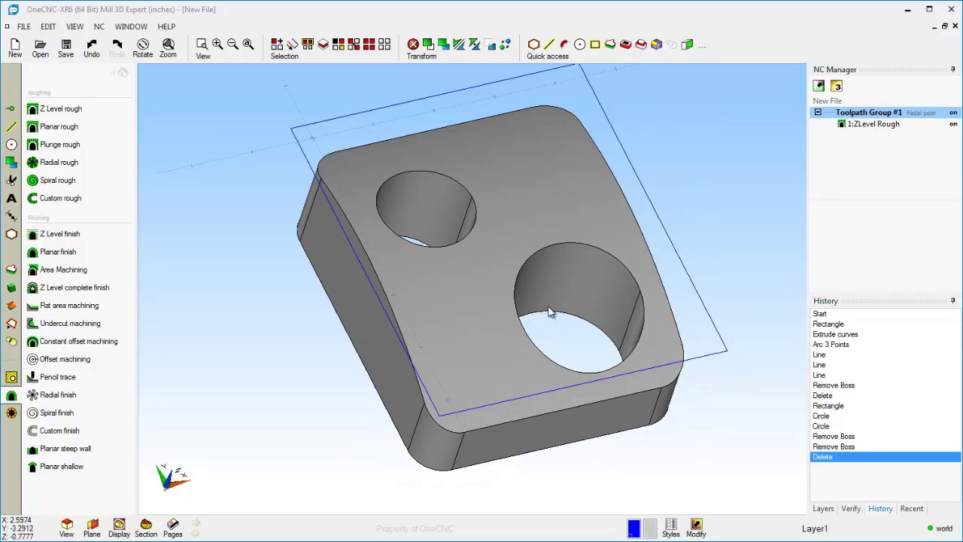
# Step: Select the Rectangle history entry so the block shows without both holes
pyautogui.moveTo(482, 291)
pyautogui.mouseDown(button='middle')
pyautogui.moveTo(452, 307)
pyautogui.moveTo(454, 273)
pyautogui.mouseUp(button='middle')
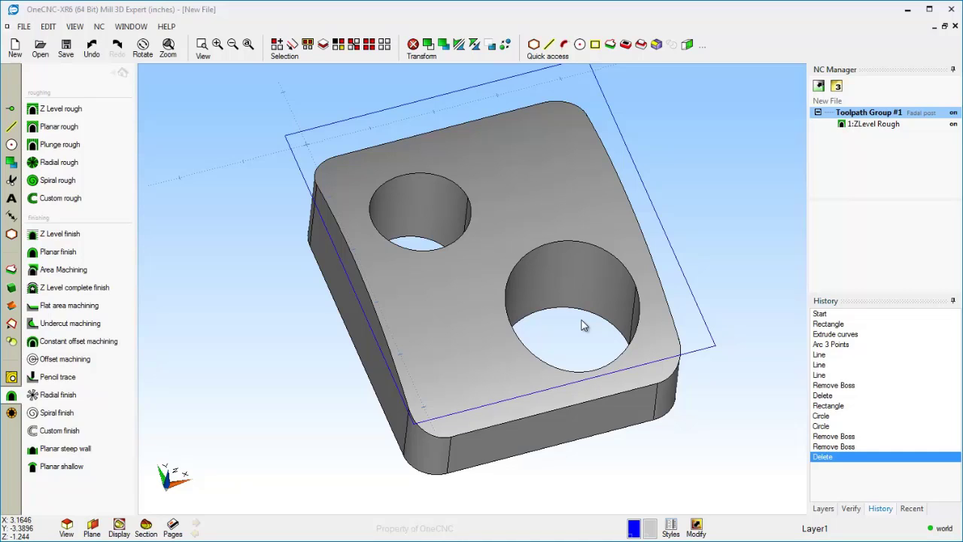
pyautogui.click(825, 407)
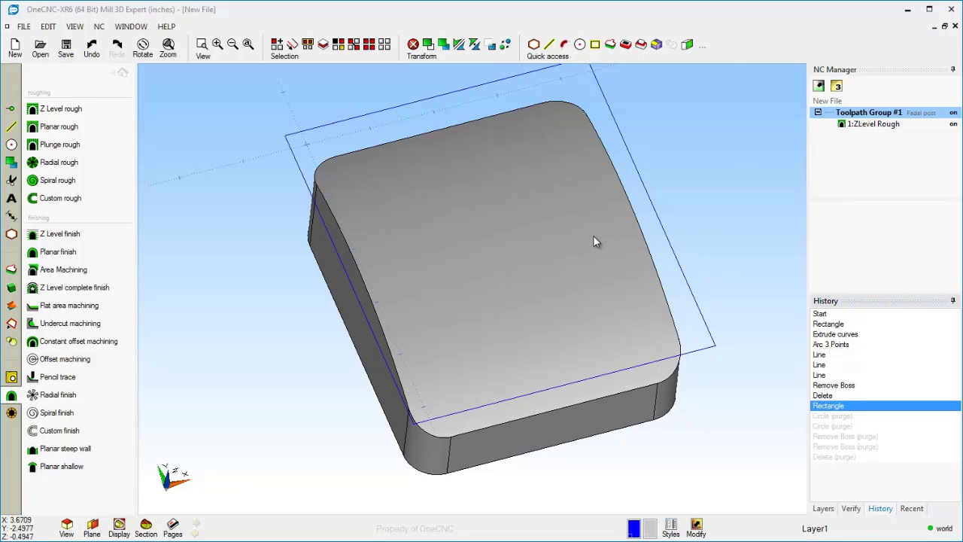
# Step: Repick 1:ZLevel Rough with unchanged settings, declining to repick the rectangle boundary
pyautogui.rightClick(864, 125)
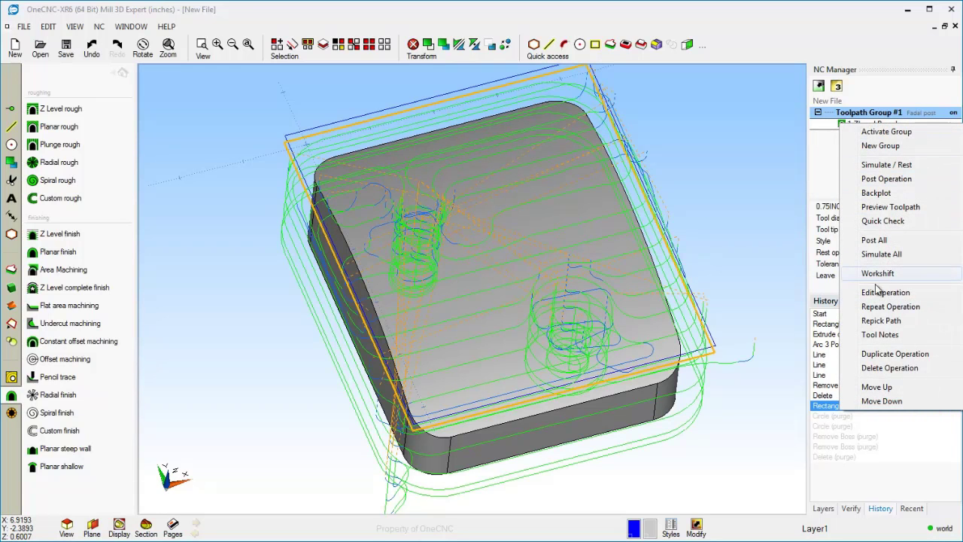
pyautogui.click(869, 322)
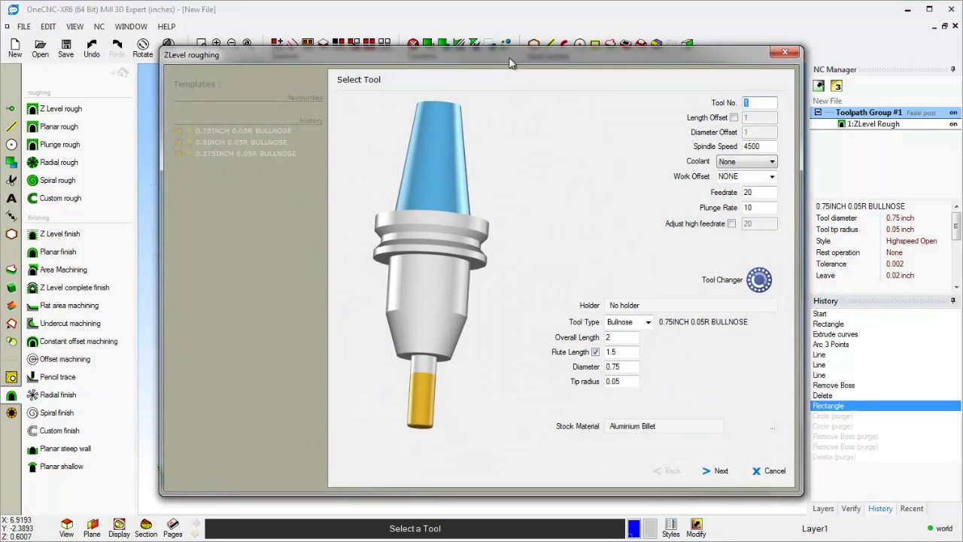
pyautogui.moveTo(511, 63); pyautogui.dragTo(489, 75)
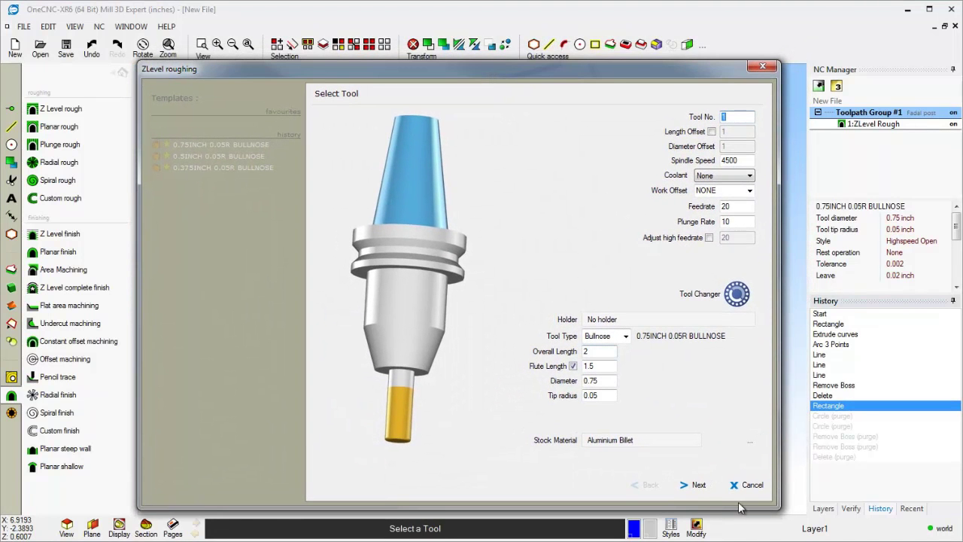
pyautogui.click(700, 485)
pyautogui.click(700, 486)
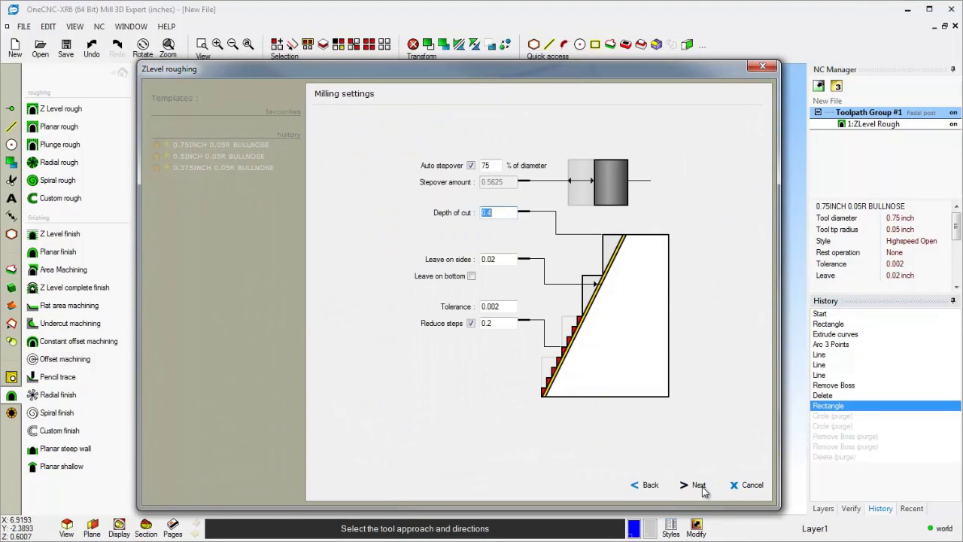
pyautogui.click(699, 485)
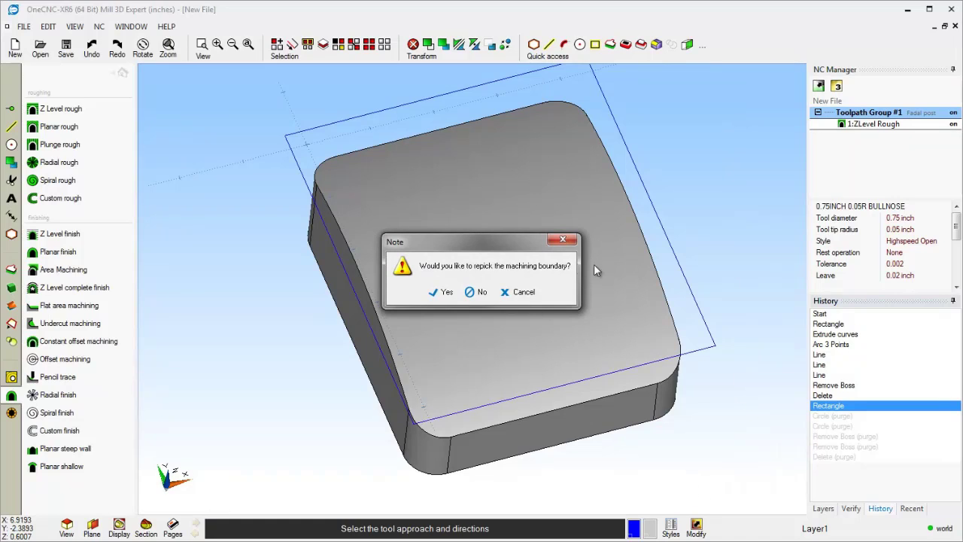
pyautogui.click(479, 293)
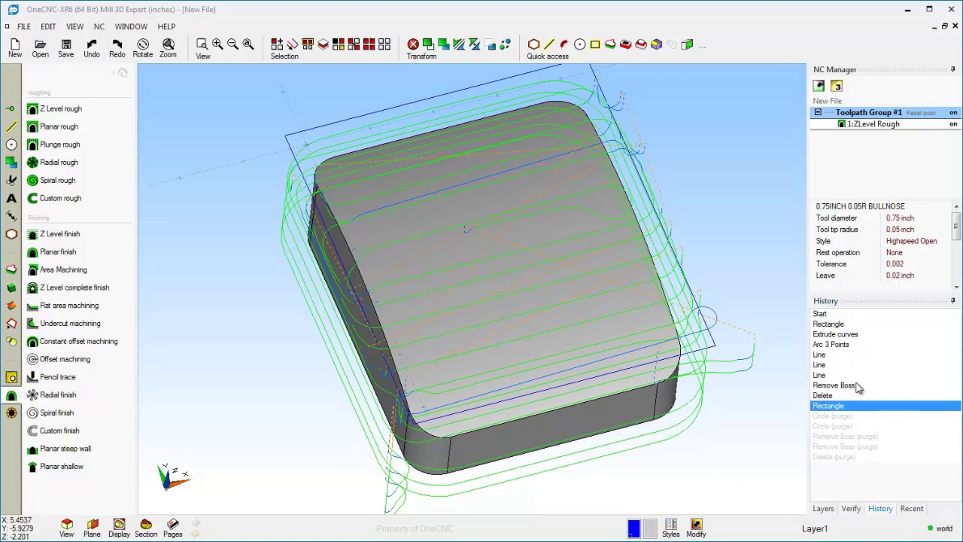
# Step: Step back through Line, Start and Delete, then settle on the second Circle entry
pyautogui.click(825, 375)
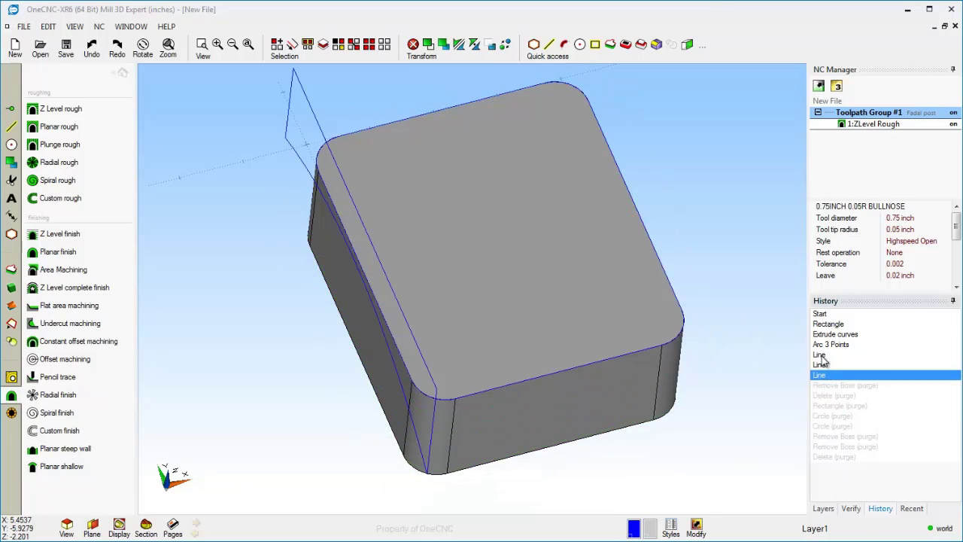
pyautogui.click(825, 356)
pyautogui.click(824, 335)
pyautogui.click(822, 314)
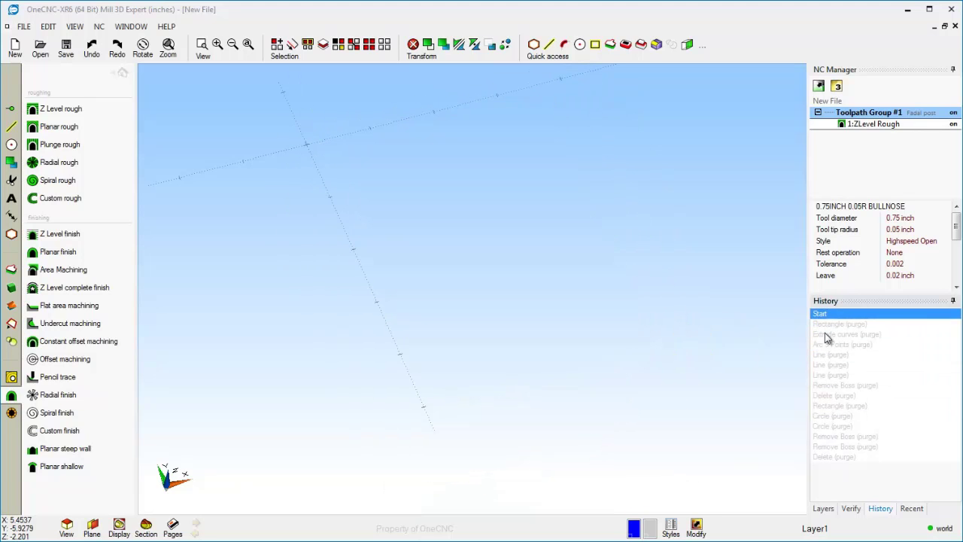
pyautogui.click(824, 426)
pyautogui.click(838, 455)
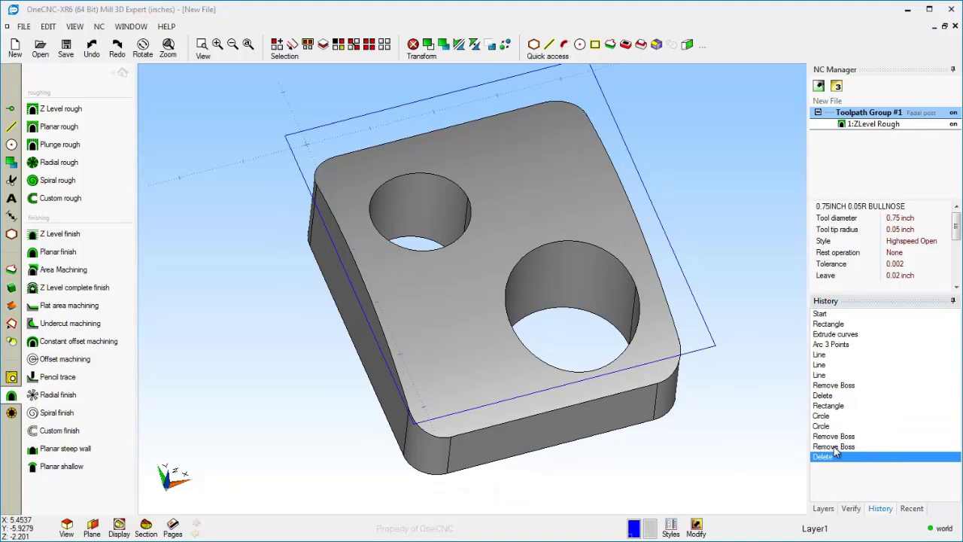
pyautogui.click(832, 437)
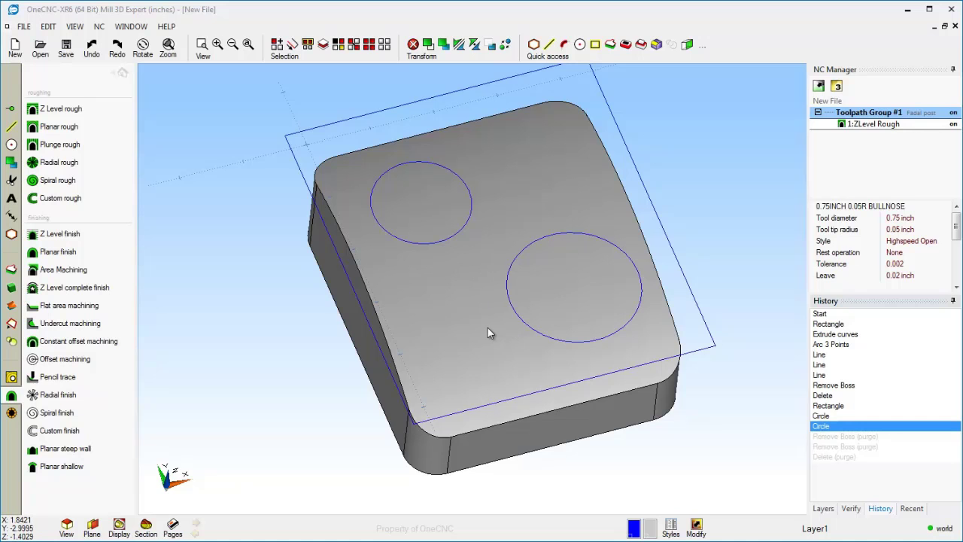
# Step: Start a planar finish with the 0.25INCH BALL MILL and review its clearances
pyautogui.click(55, 256)
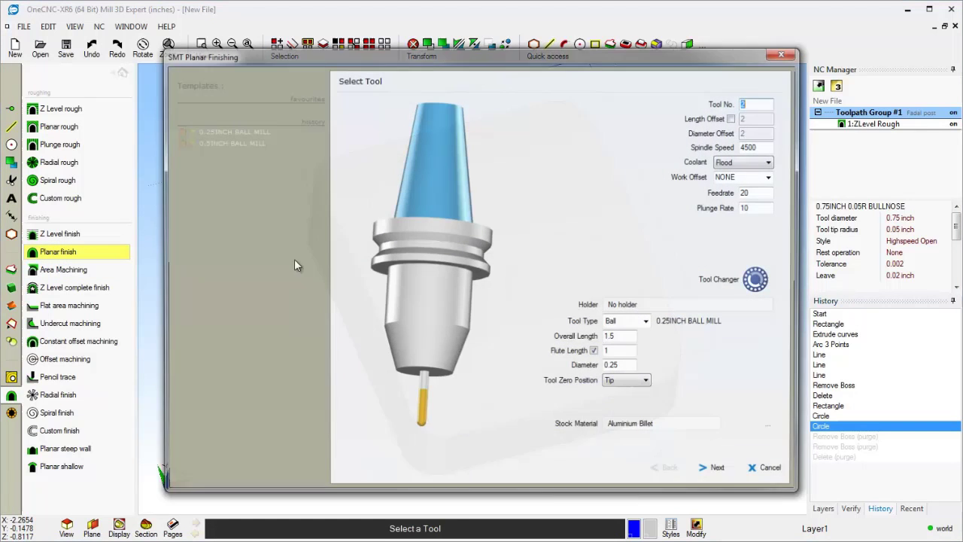
pyautogui.moveTo(312, 50); pyautogui.dragTo(294, 71)
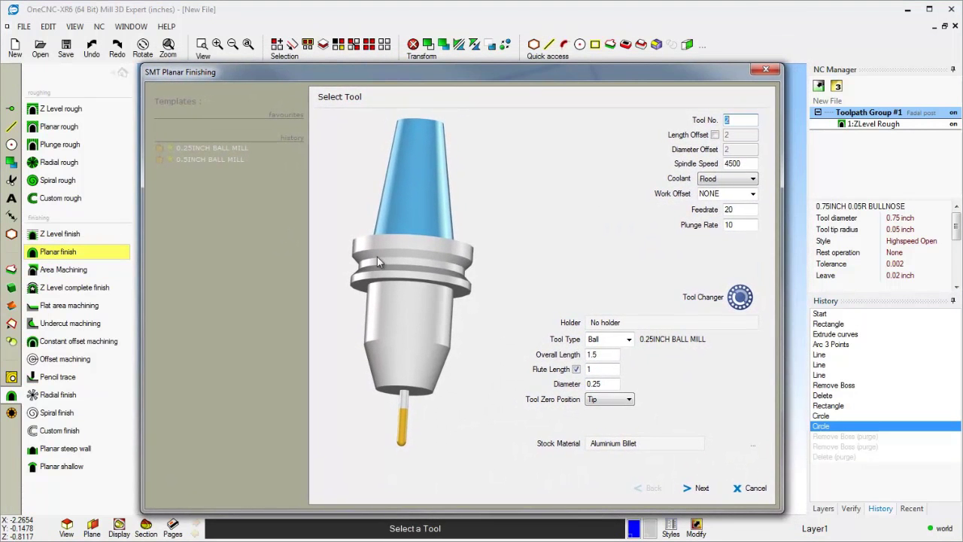
pyautogui.click(697, 488)
pyautogui.click(698, 488)
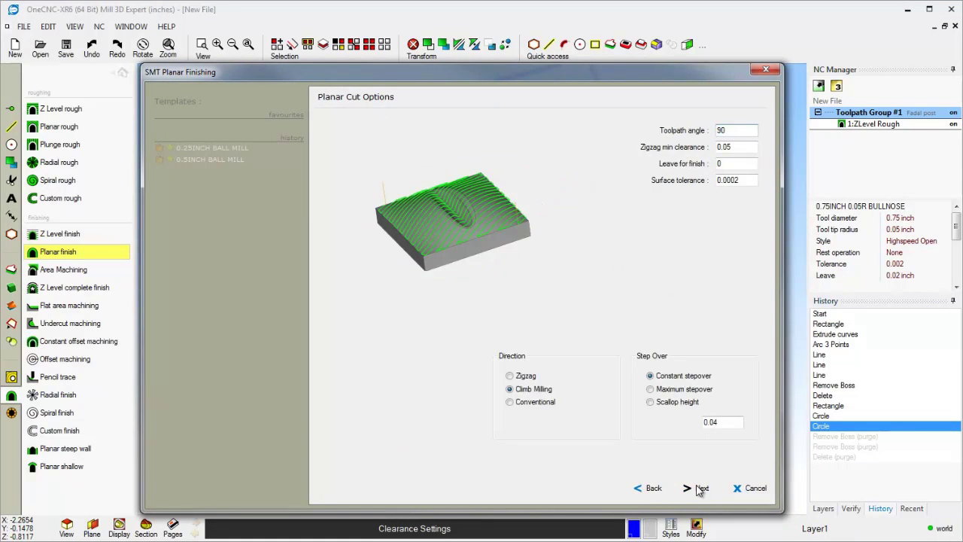
pyautogui.click(654, 490)
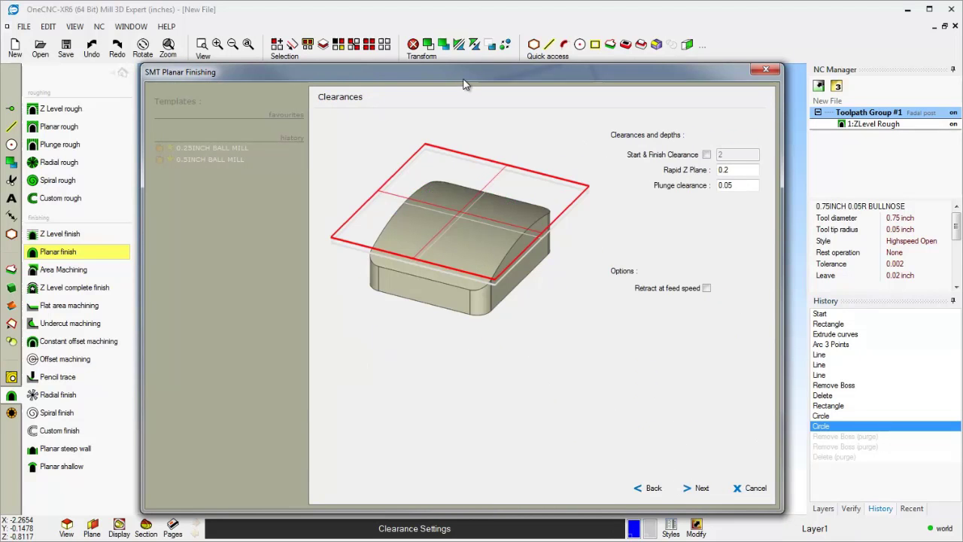
pyautogui.click(496, 235)
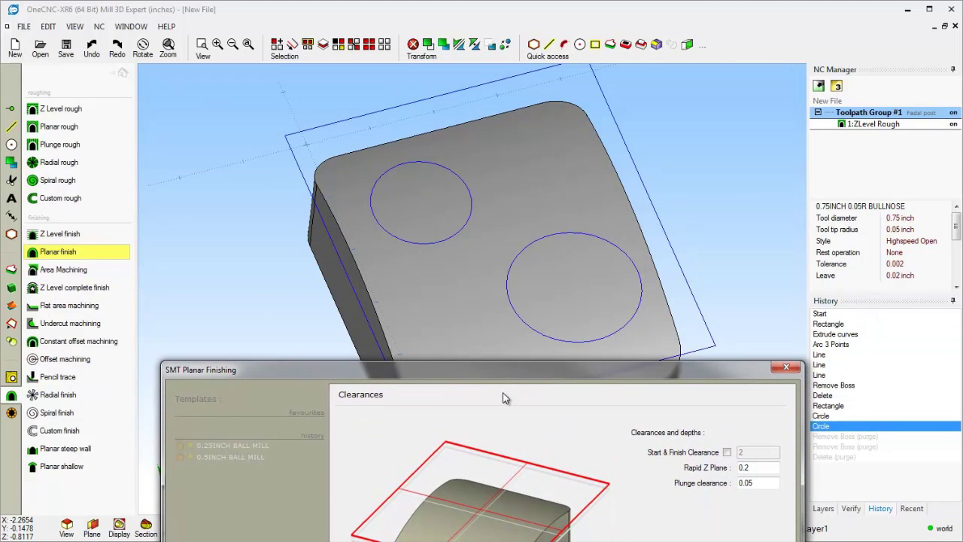
pyautogui.moveTo(494, 362); pyautogui.dragTo(475, 75)
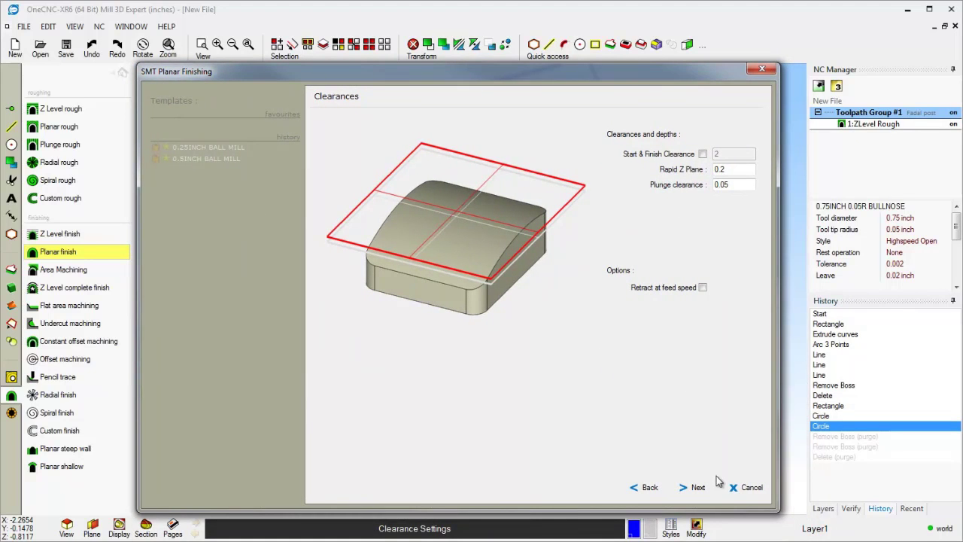
# Step: Choose a 0.04 step-over and finish the wizard, generating 2:Planar Finish
pyautogui.click(701, 487)
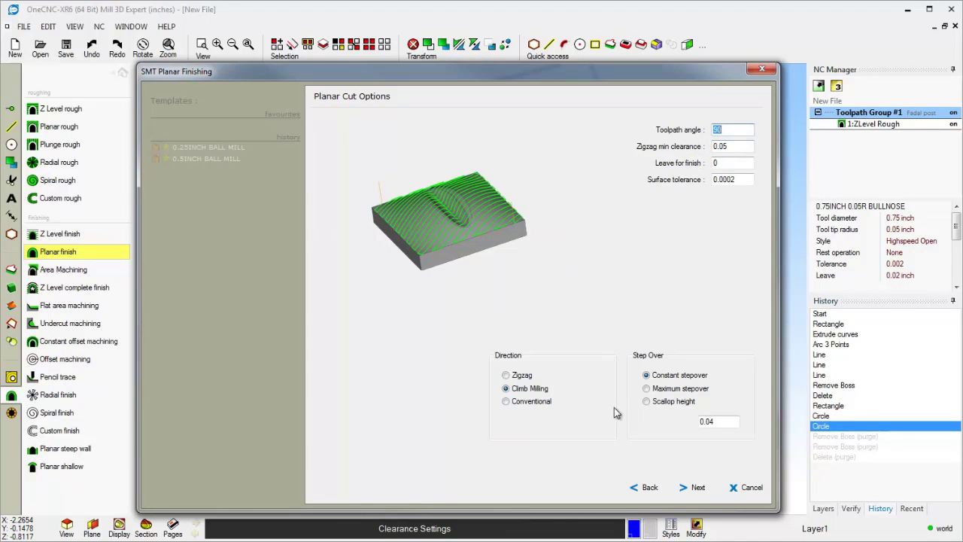
pyautogui.moveTo(718, 422); pyautogui.dragTo(686, 424)
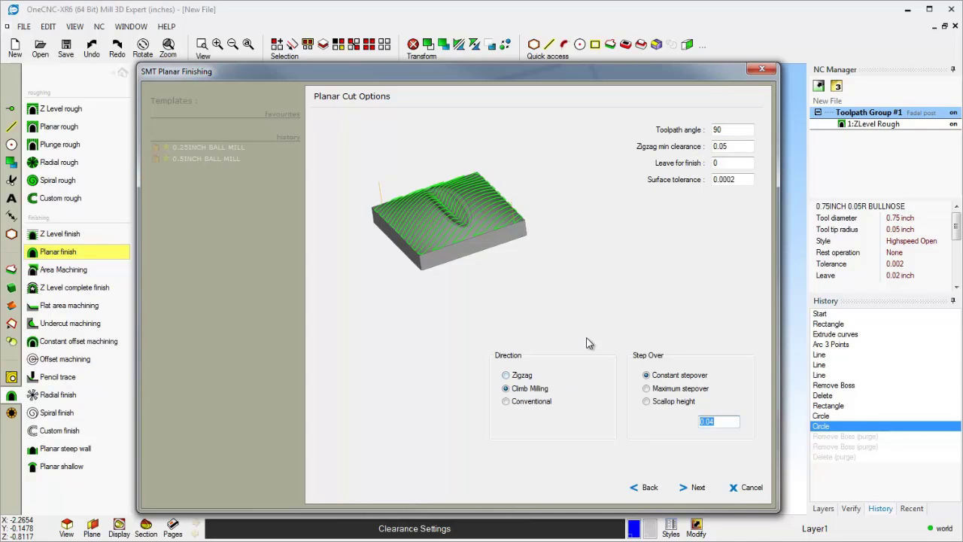
pyautogui.click(698, 489)
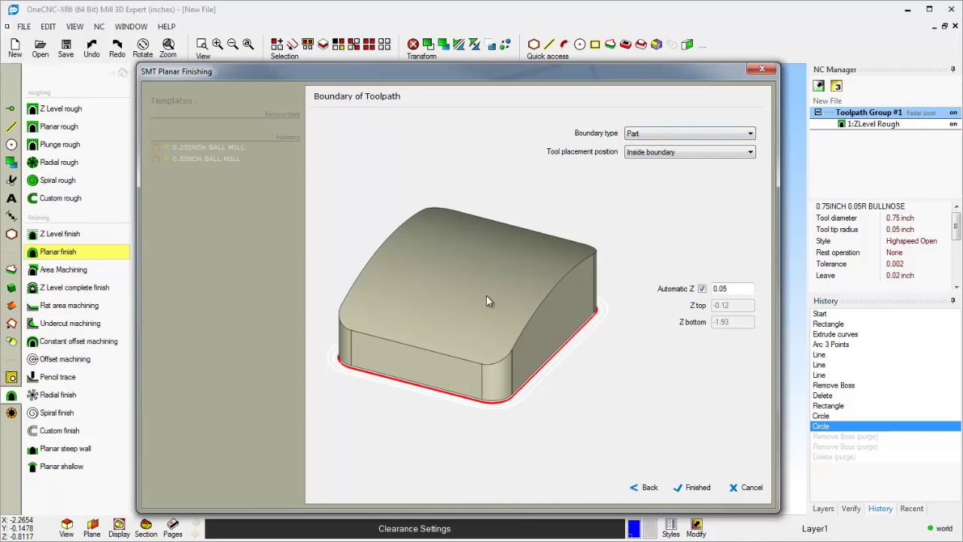
pyautogui.click(698, 488)
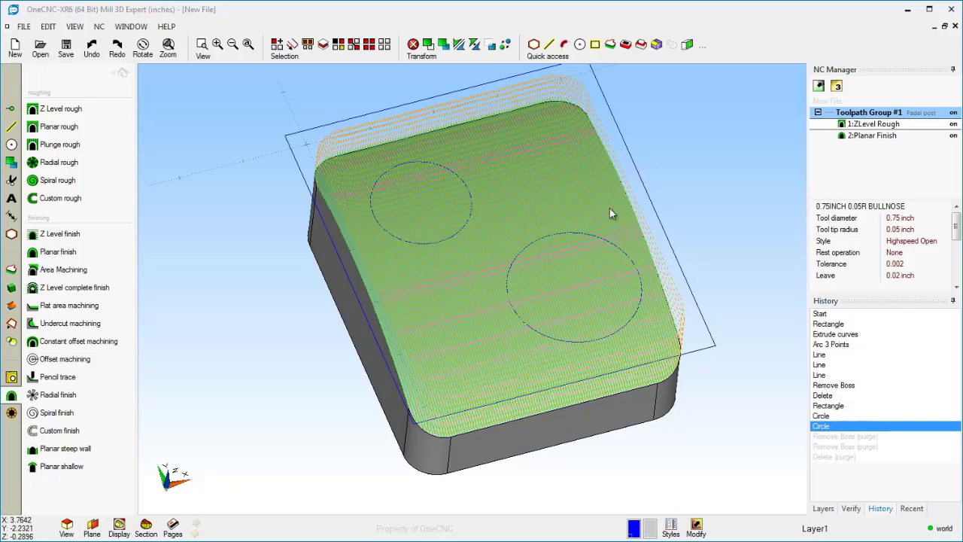
# Step: Go back to the main tool categories above the toolpath list
pyautogui.click(123, 72)
# Step: Preview Toolpath Group #1 in Live Preview at x2 speed, then pause it
pyautogui.rightClick(877, 118)
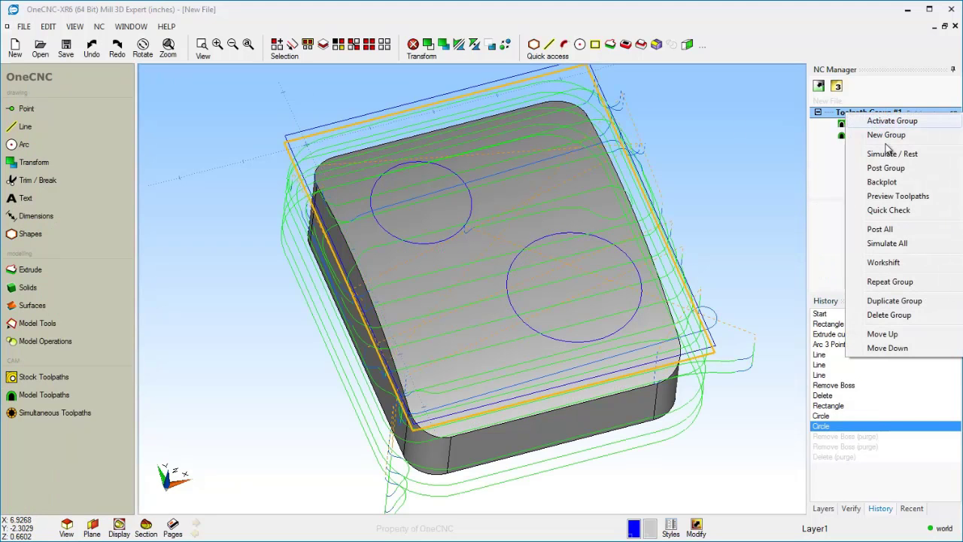
pyautogui.click(888, 195)
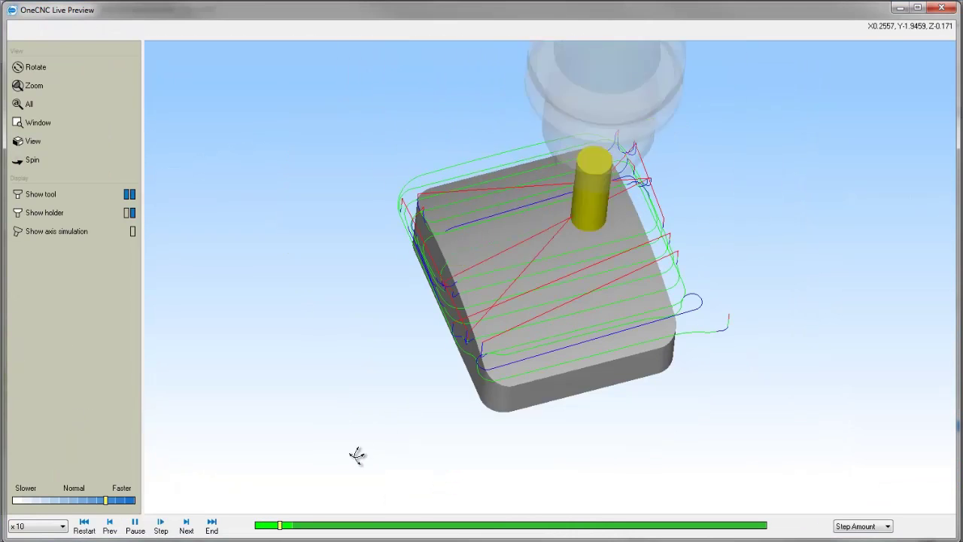
pyautogui.click(89, 501)
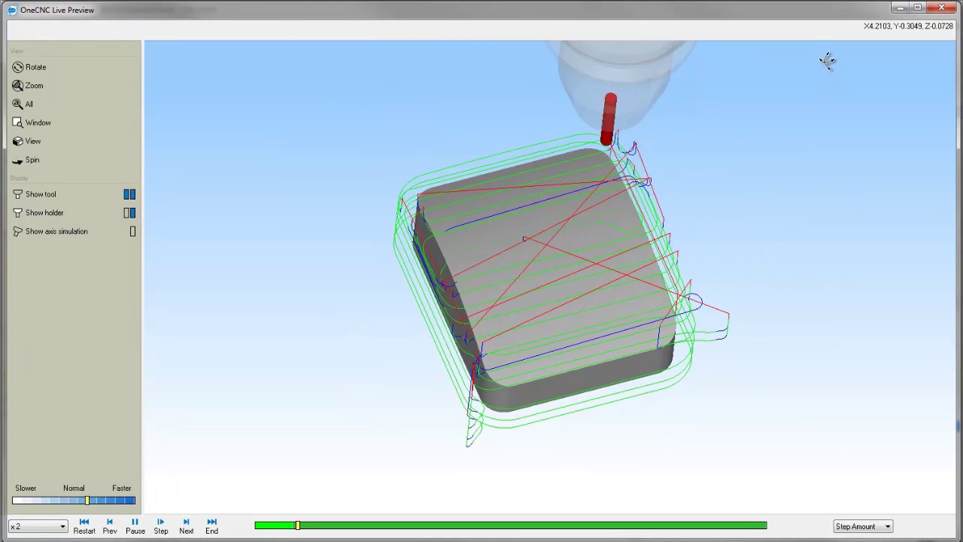
pyautogui.moveTo(30, 9)
pyautogui.mouseDown()
pyautogui.moveTo(420, 142)
pyautogui.moveTo(159, 8)
pyautogui.mouseUp()
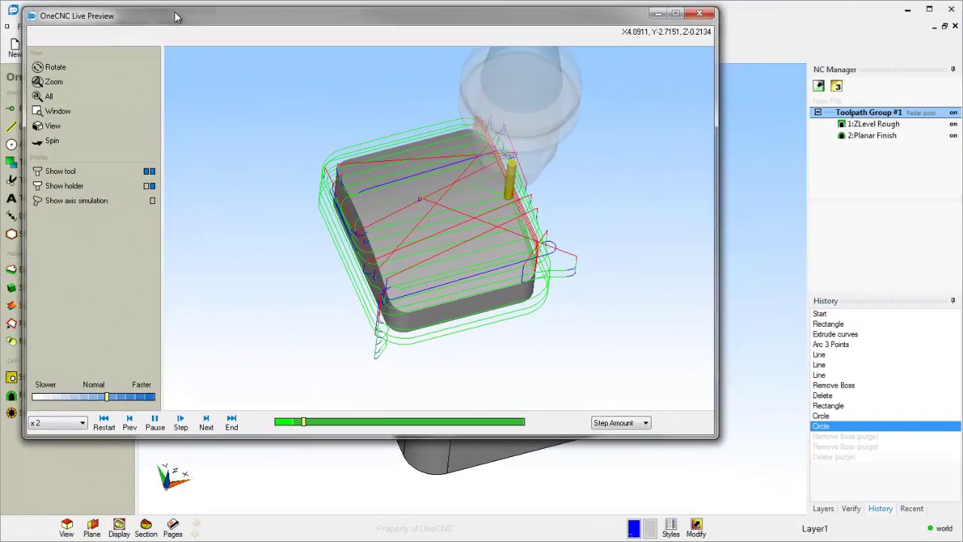
pyautogui.click(135, 413)
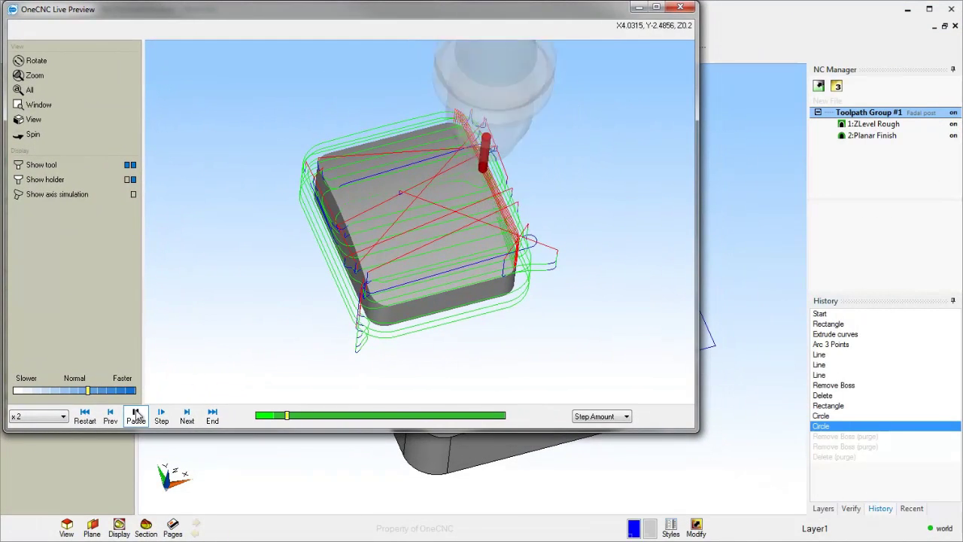
# Step: Jump the history to its final step so the holes reappear, then resume playback
pyautogui.click(837, 457)
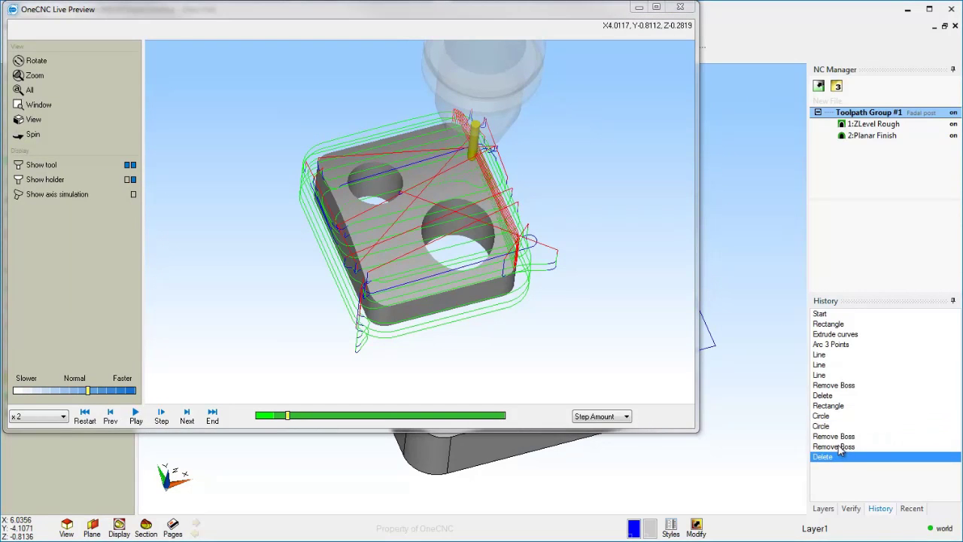
pyautogui.click(831, 406)
pyautogui.click(826, 386)
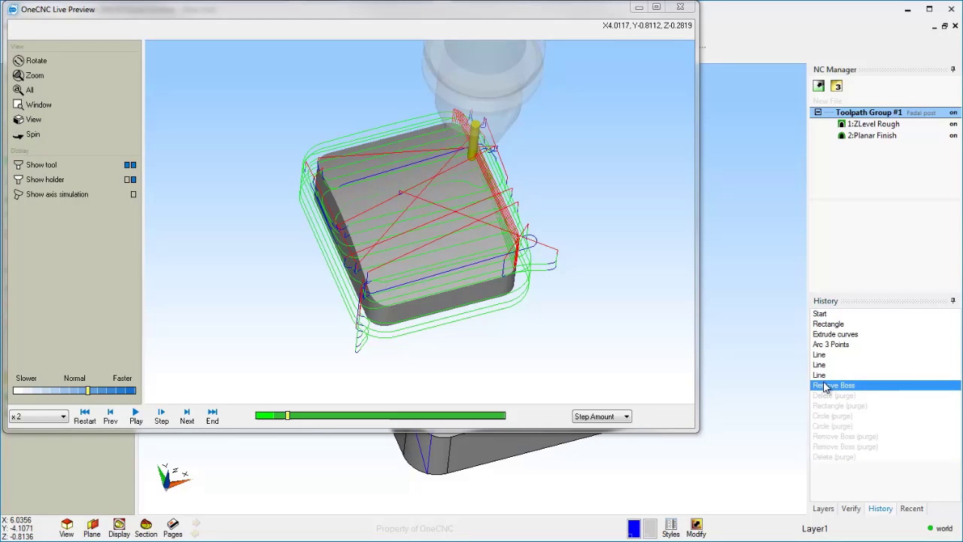
pyautogui.click(822, 365)
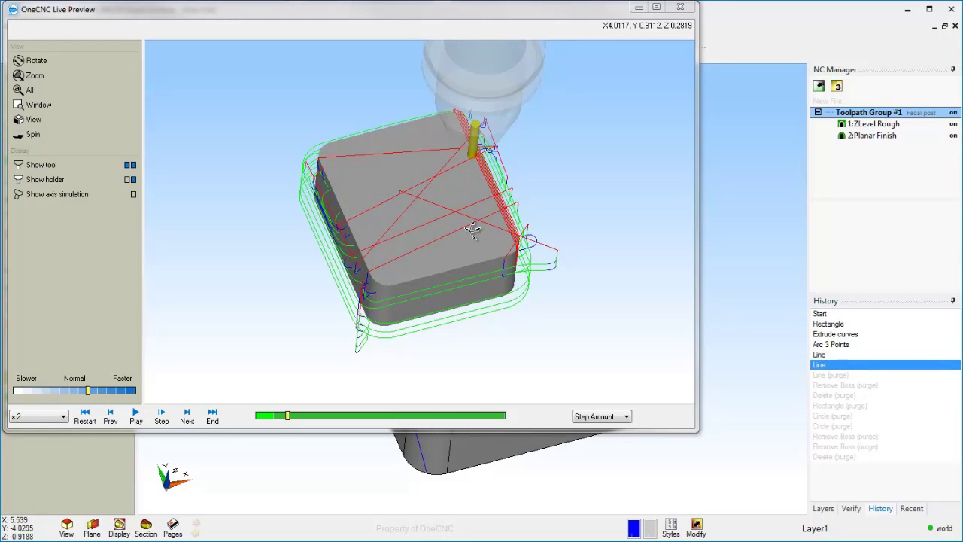
pyautogui.click(835, 458)
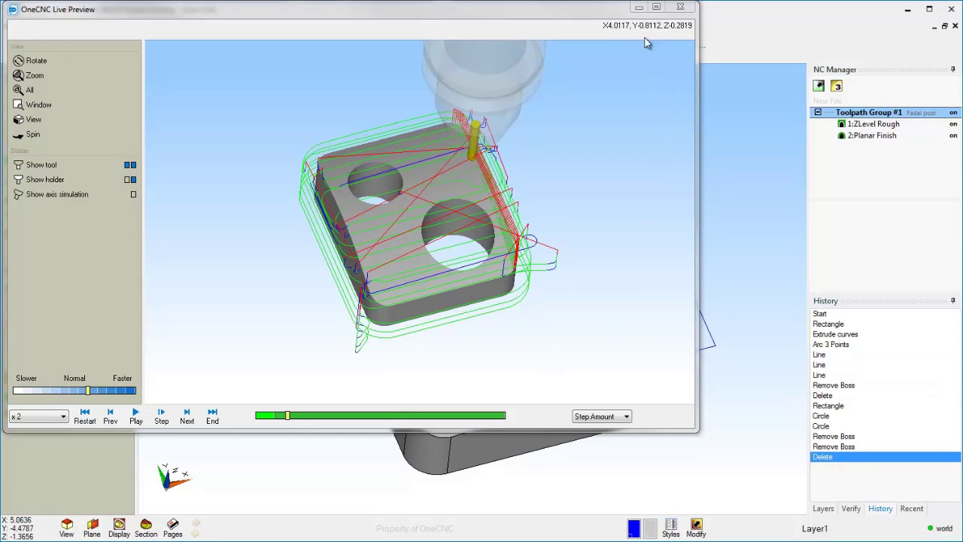
pyautogui.click(135, 414)
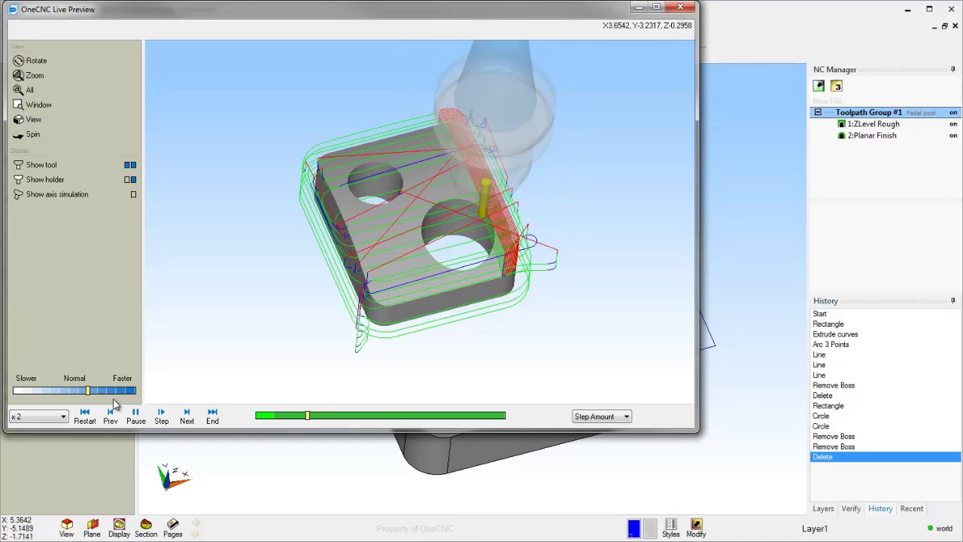
# Step: Raise the Live Preview simulation speed to x5
pyautogui.moveTo(89, 392); pyautogui.dragTo(97, 391)
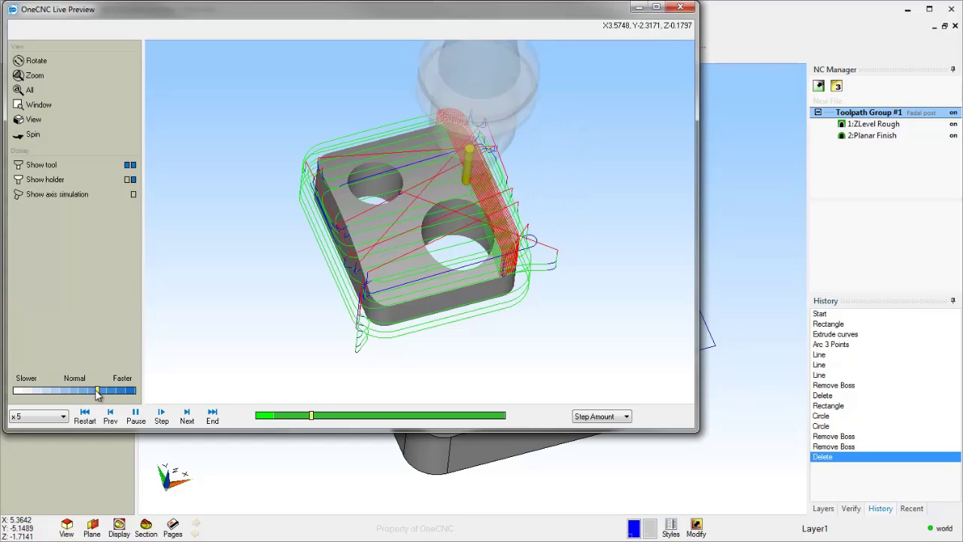